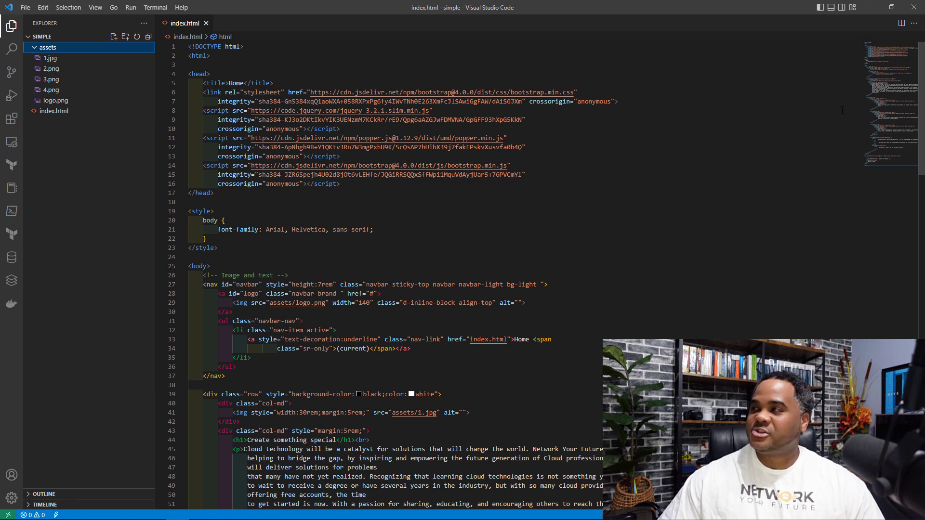
Review the index.html code from the head section down through the navbar, intro row and card sections
scroll(889, 87, down, 4)
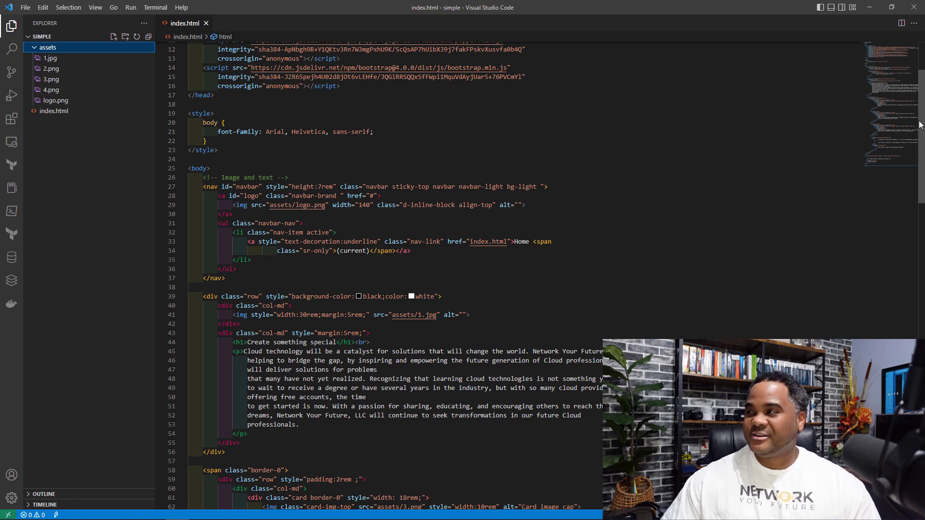
drag(920, 124, 922, 167)
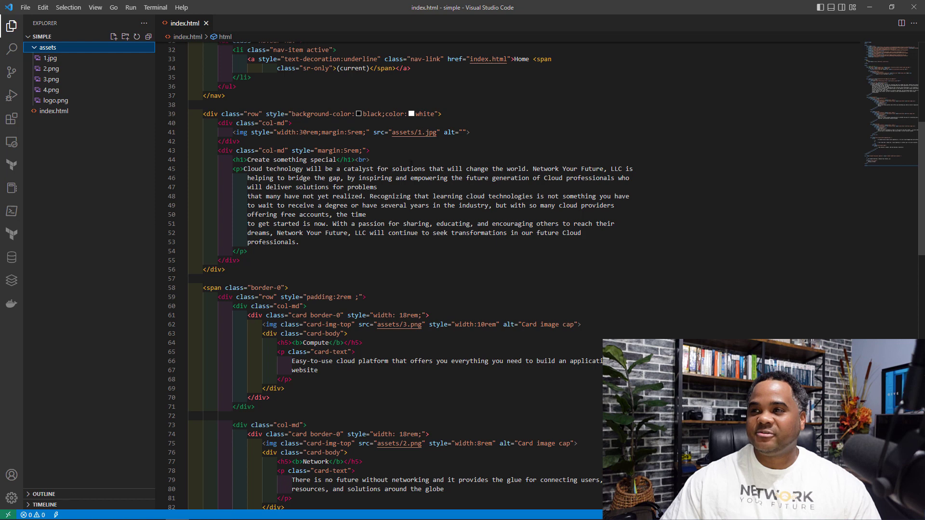
scroll(432, 174, down, 1)
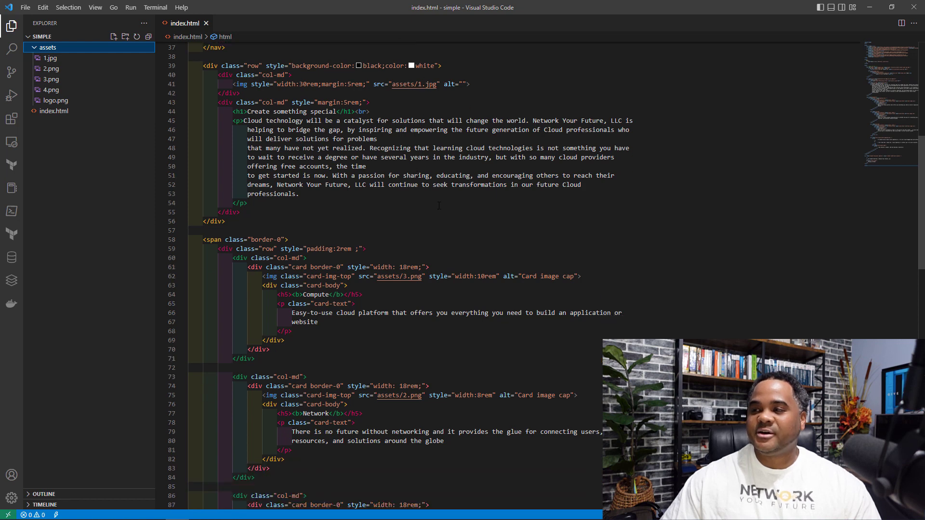
scroll(389, 268, down, 4)
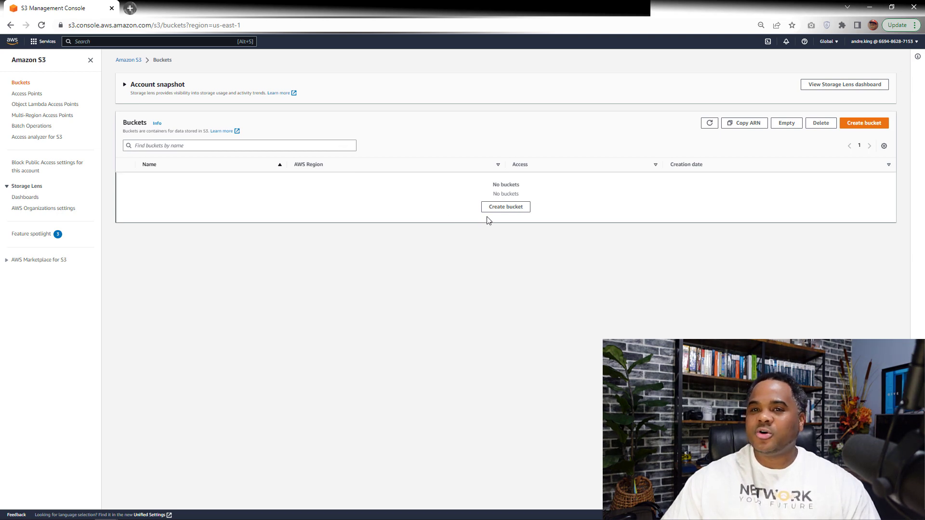
click(855, 124)
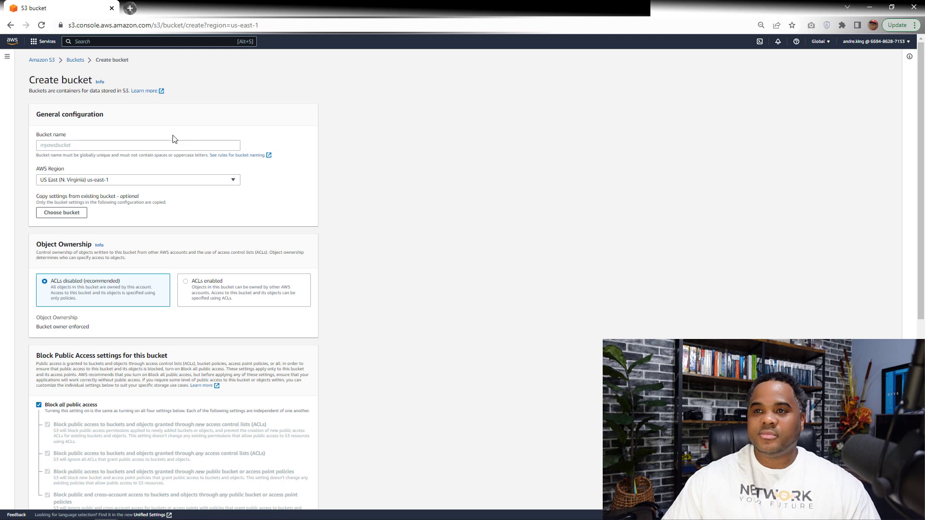
click(169, 144)
text(www.nyf)
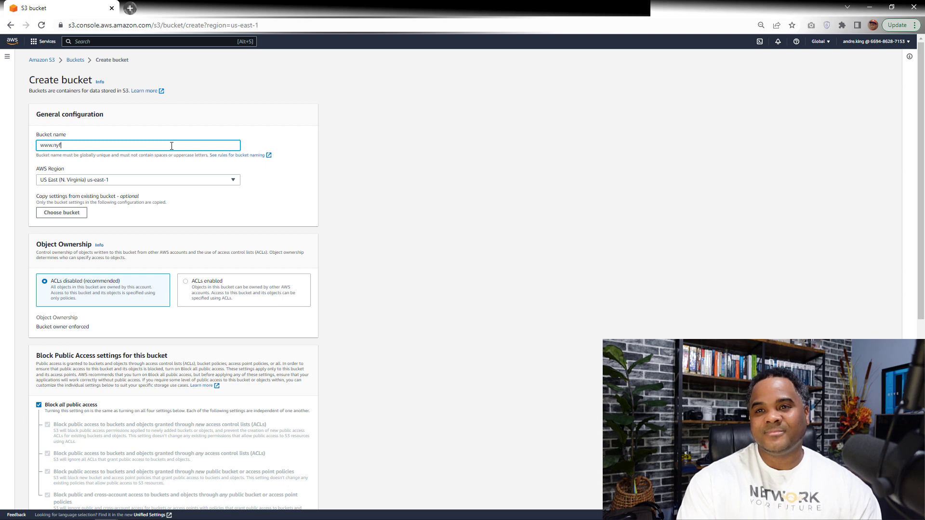
text(demo)
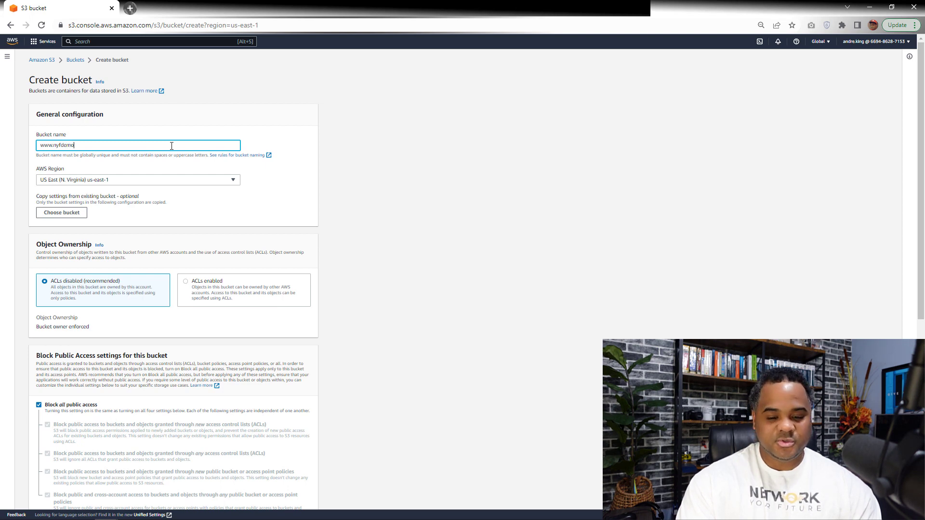
text(2023)
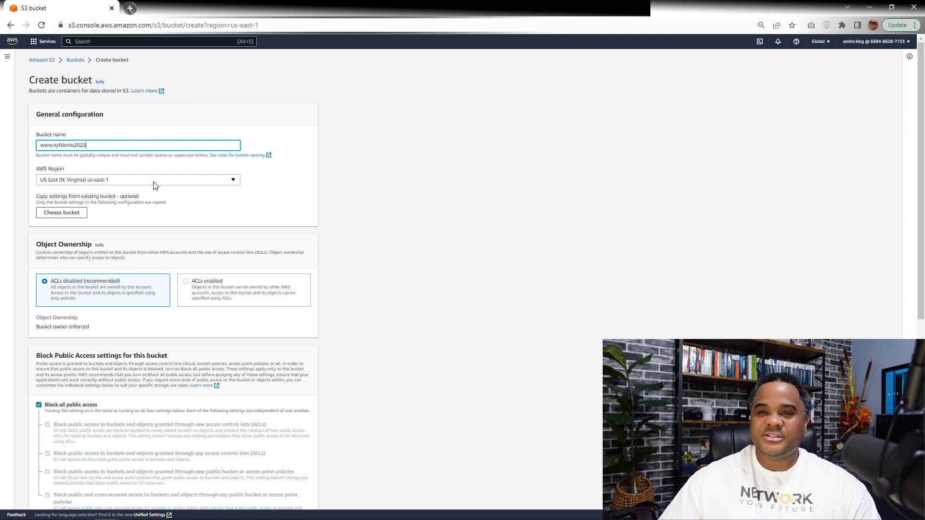
Enable ACLs for the bucket's object ownership, then turn off Block all public access and acknowledge the public exposure
scroll(134, 184, down, 1)
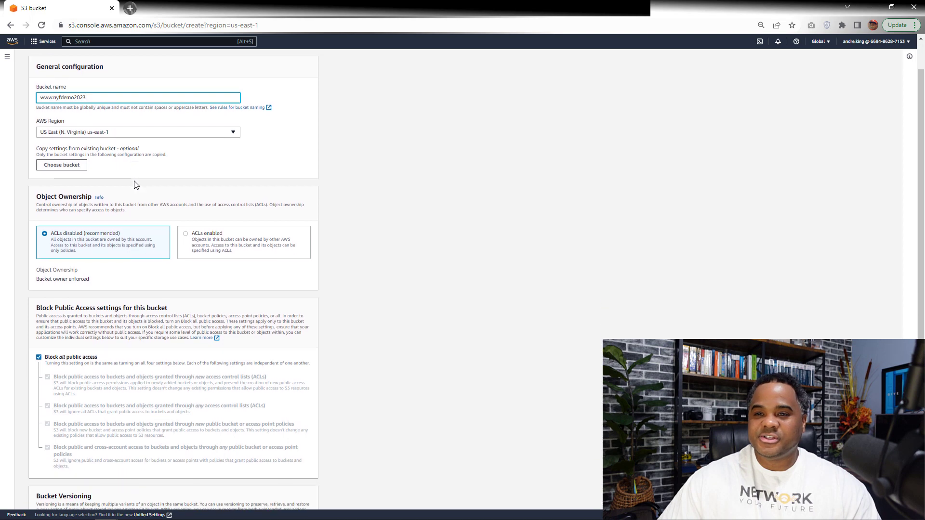
click(186, 236)
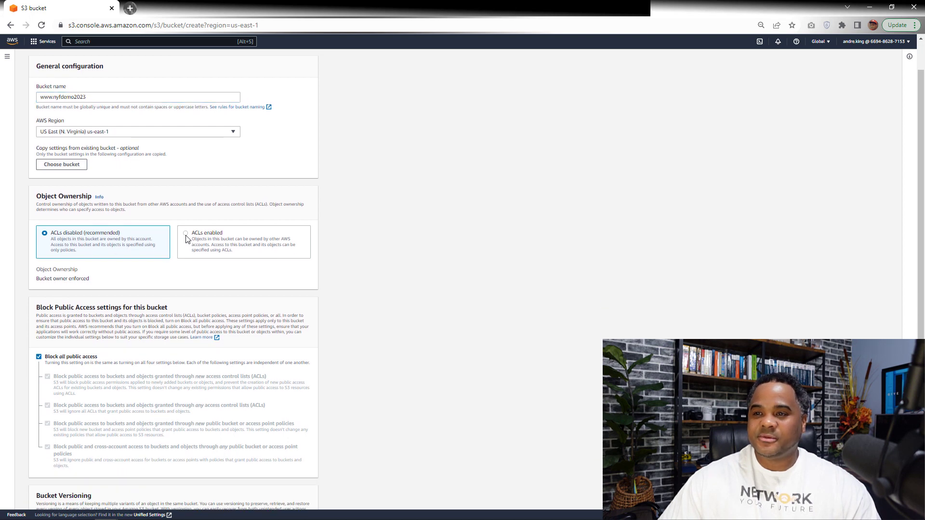
scroll(102, 248, down, 2)
scroll(111, 247, down, 1)
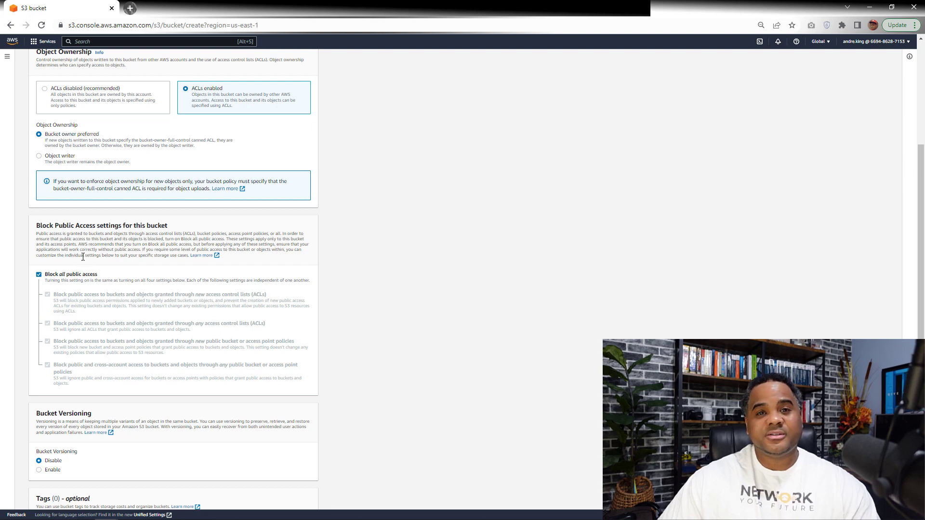
click(39, 276)
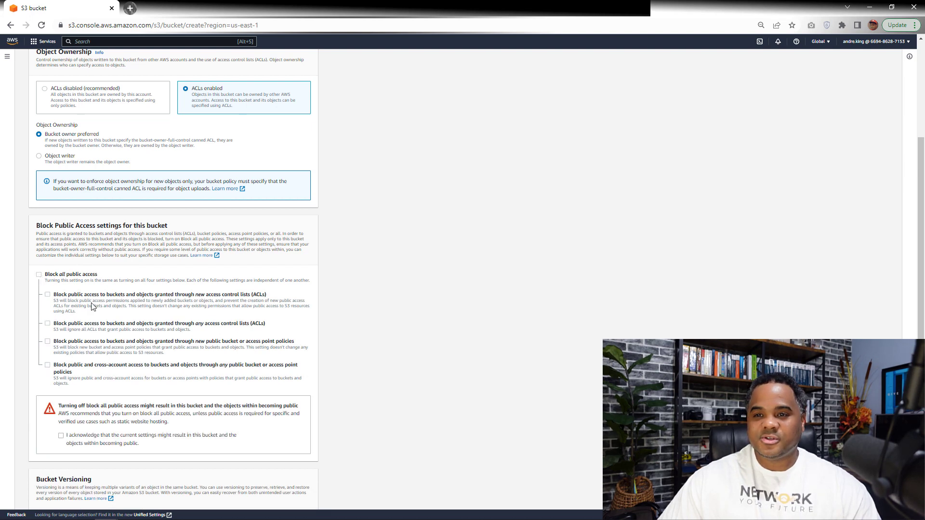
scroll(49, 289, down, 2)
click(61, 340)
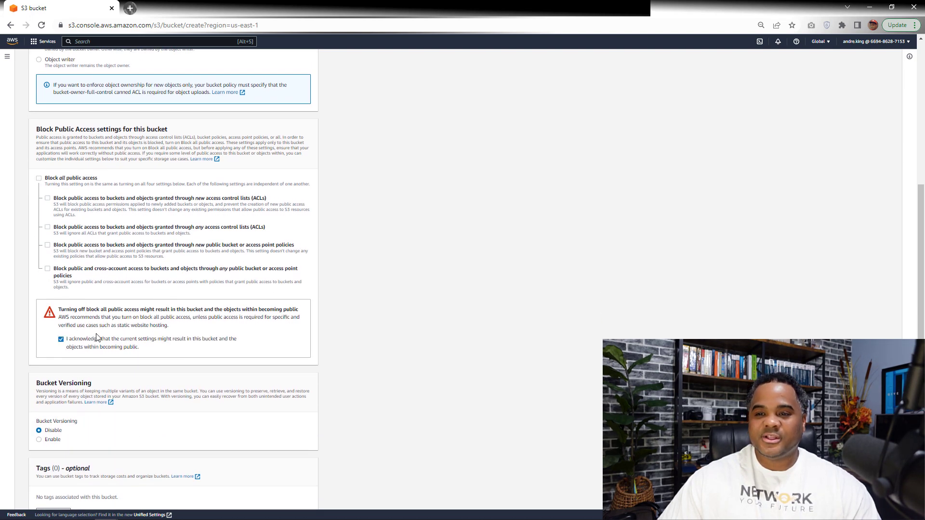
Enable bucket versioning and create the bucket
scroll(66, 318, down, 3)
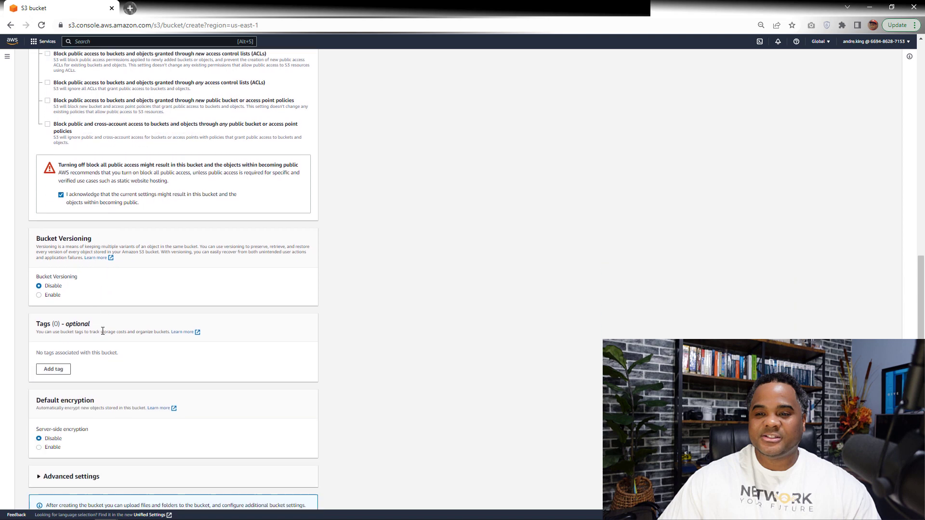
click(39, 296)
scroll(147, 299, down, 1)
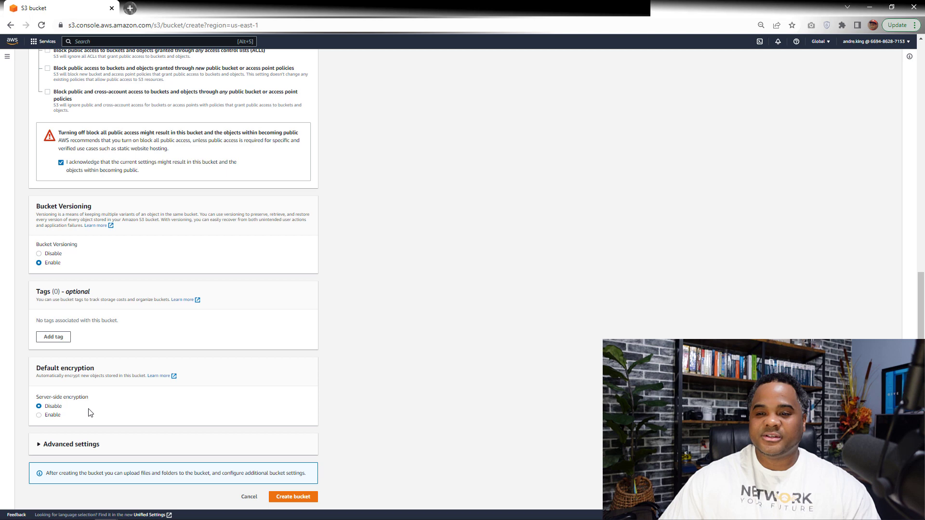
click(298, 500)
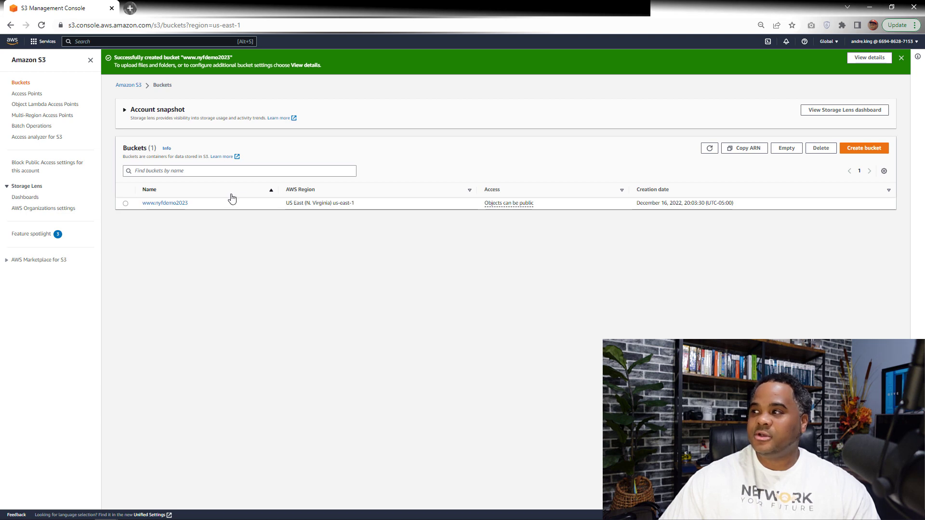
click(175, 204)
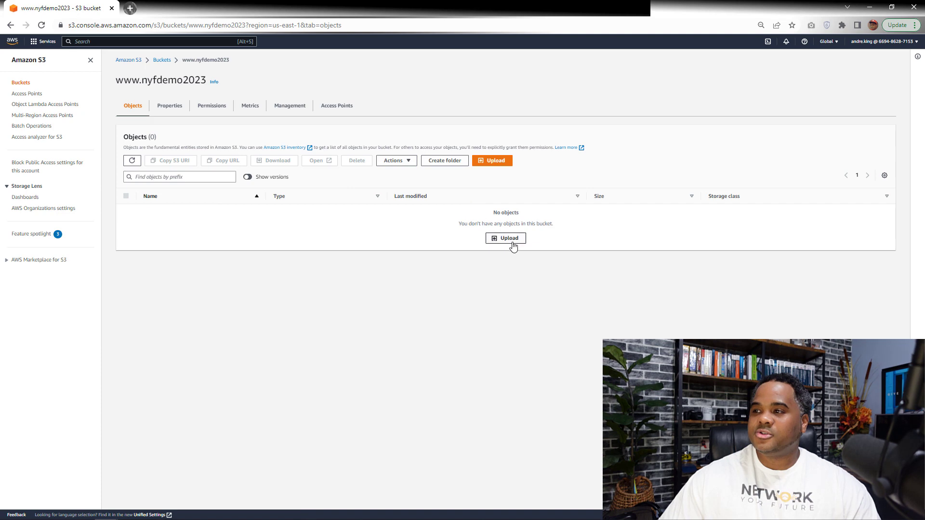
click(512, 243)
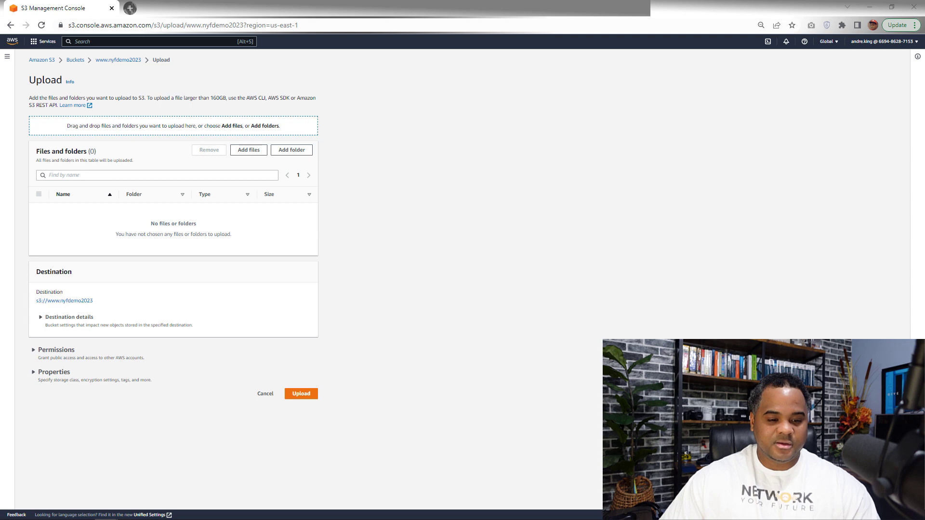
mouse_move(1, 168)
mouse_down()
mouse_move(241, 179)
mouse_move(574, 152)
mouse_move(0, 154)
mouse_up()
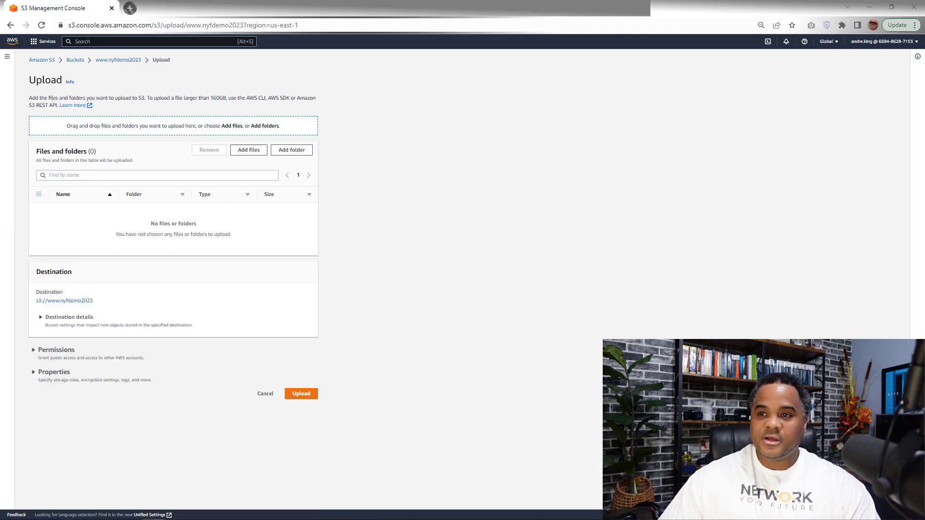
drag(0, 164, 312, 213)
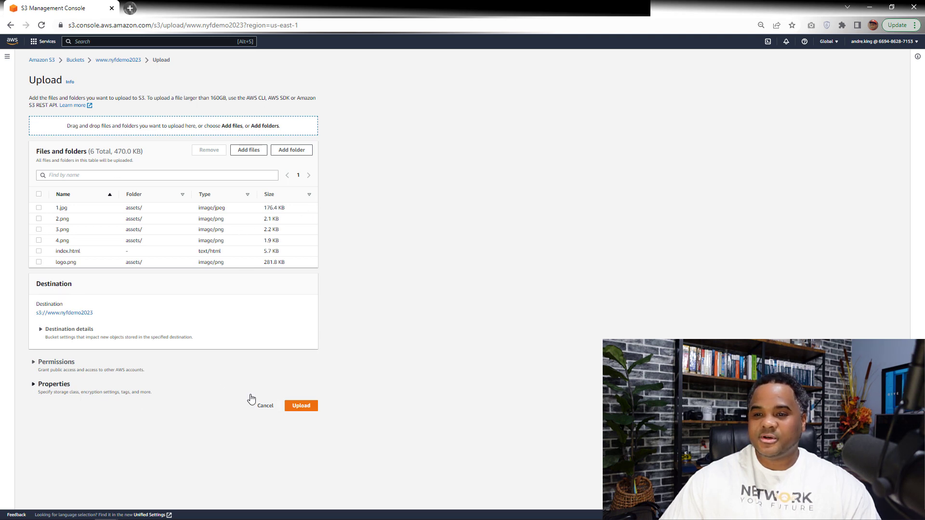
Grant public-read access to the listed files, acknowledge the risk, upload them and close the upload status
click(67, 365)
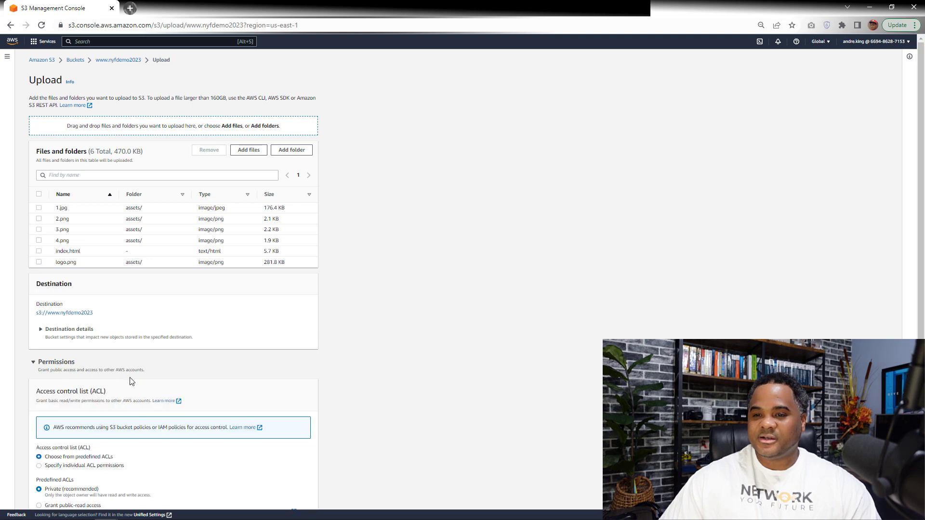
scroll(145, 379, down, 2)
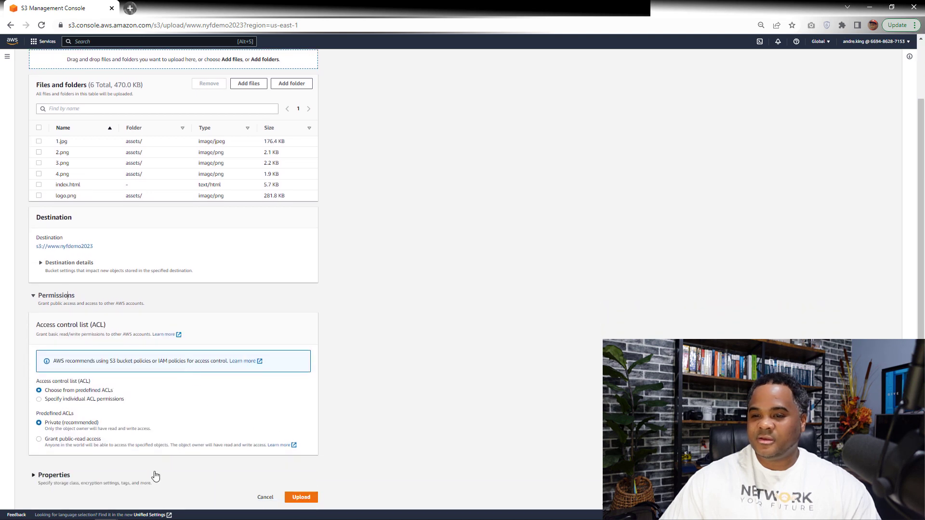
click(39, 439)
scroll(53, 448, down, 1)
click(61, 434)
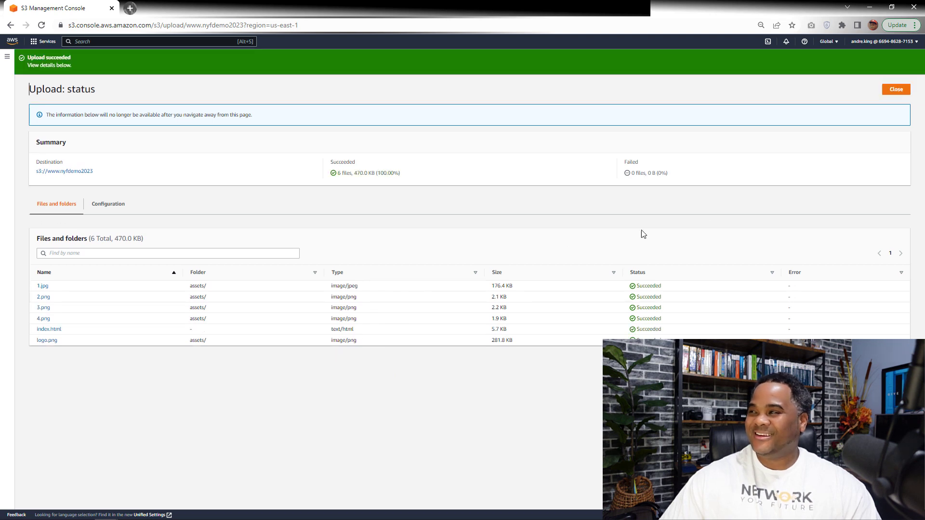
click(901, 94)
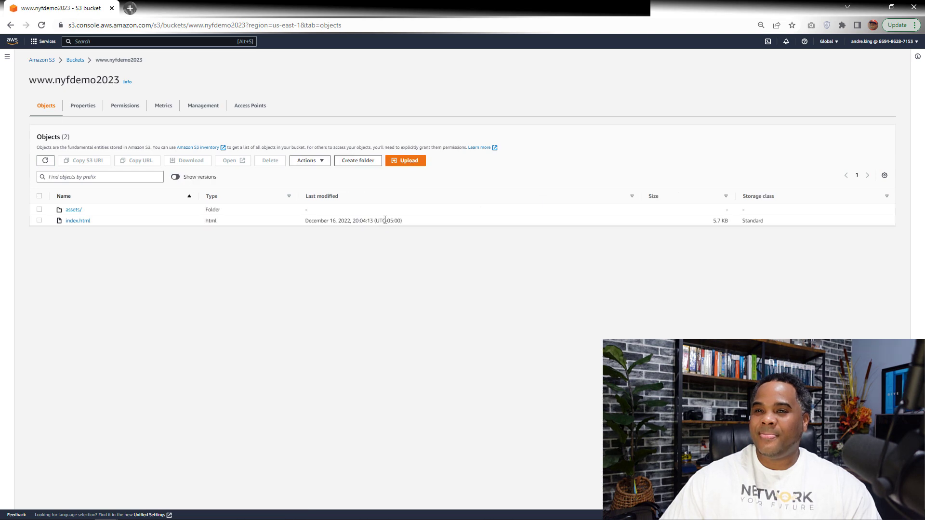
Make the assets folder and index.html public using ACL and return to the bucket's object list
click(39, 221)
click(314, 164)
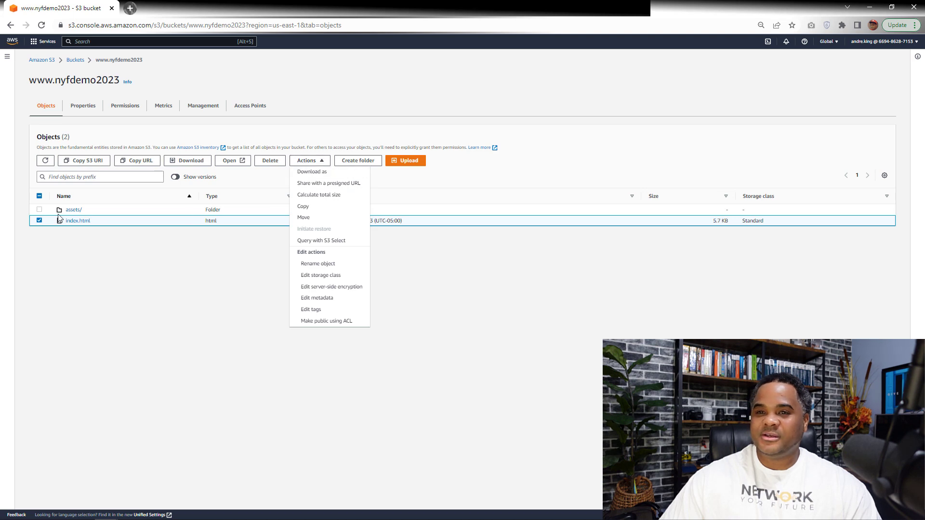
click(40, 210)
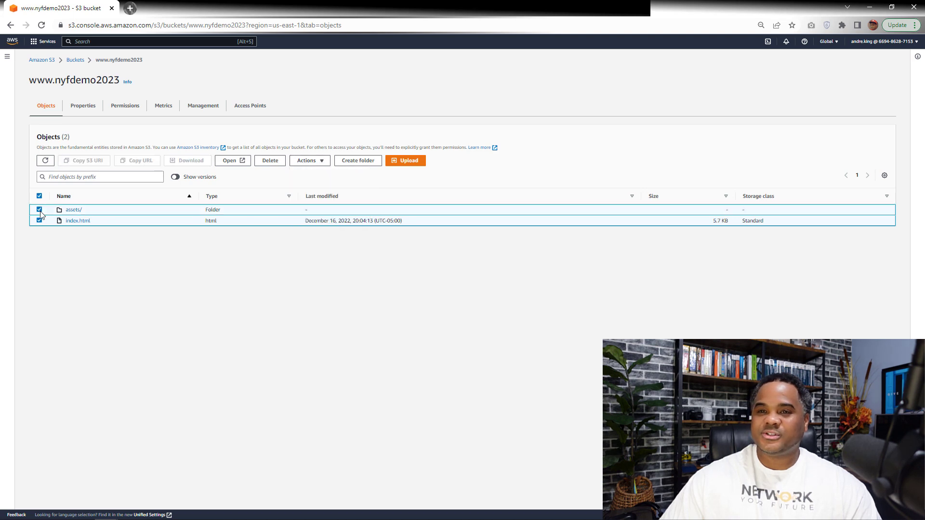
click(320, 163)
click(319, 321)
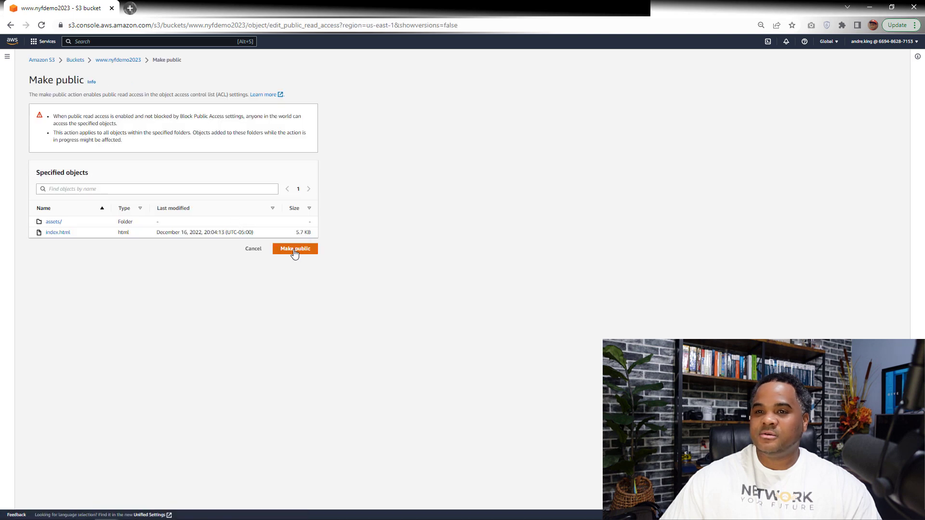
click(295, 249)
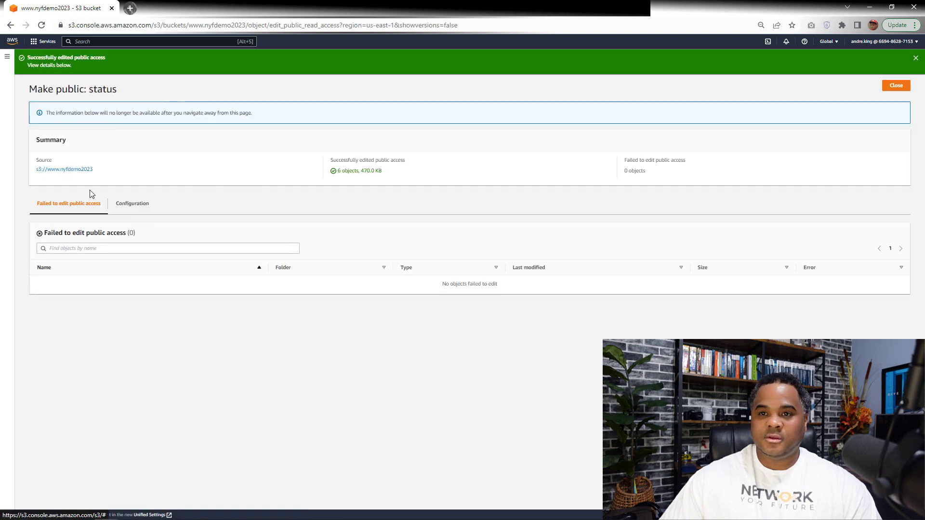
click(895, 85)
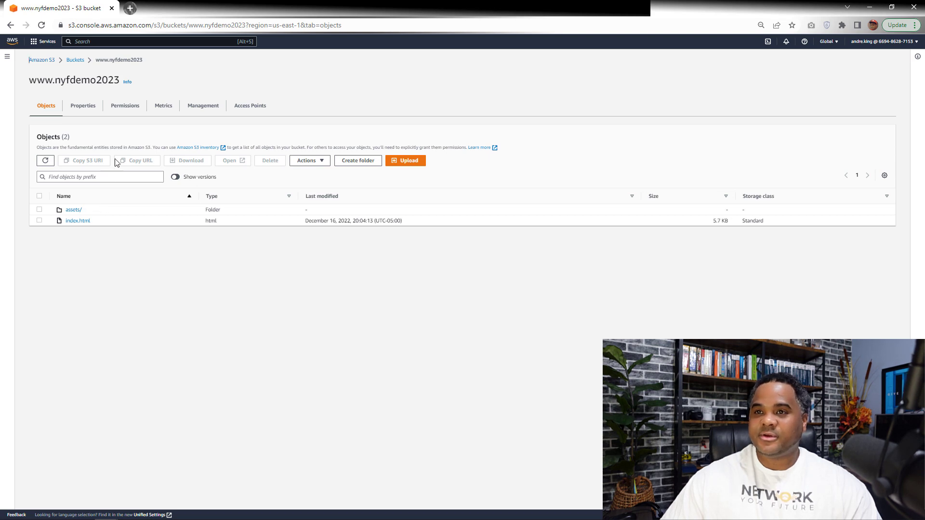
Enable static website hosting in the bucket's properties with index.html as the index document, and save the changes
click(94, 111)
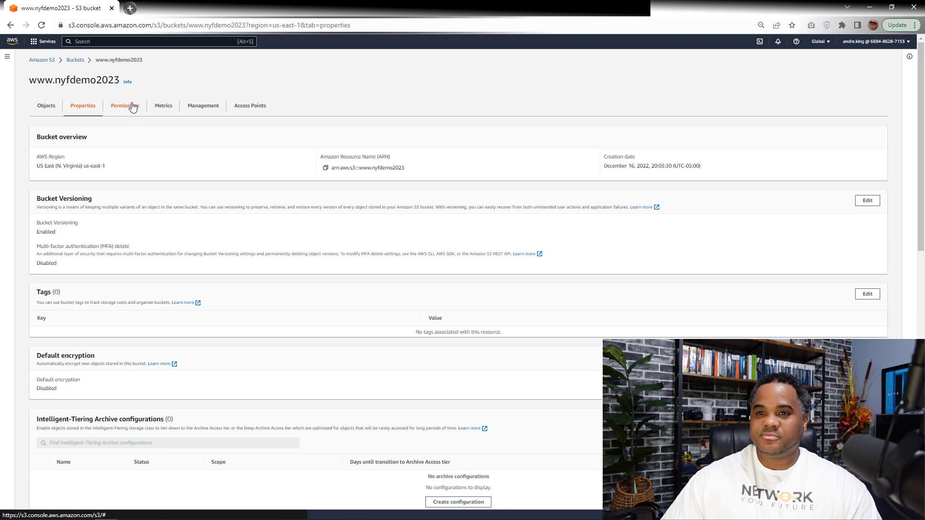
scroll(117, 293, down, 15)
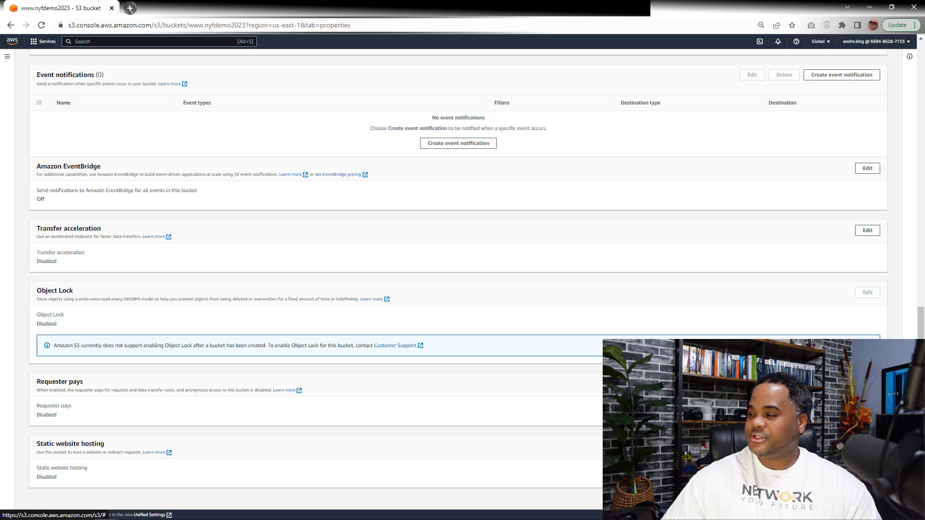
click(867, 444)
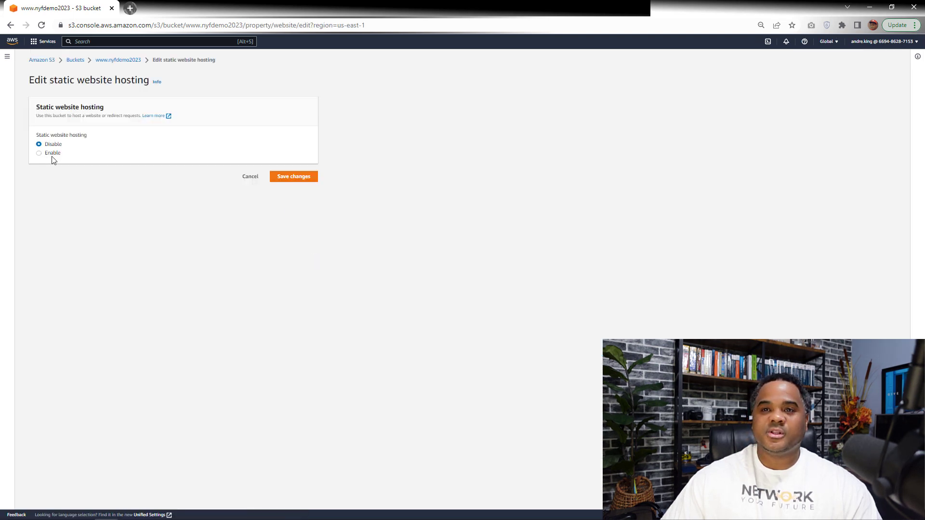
click(39, 154)
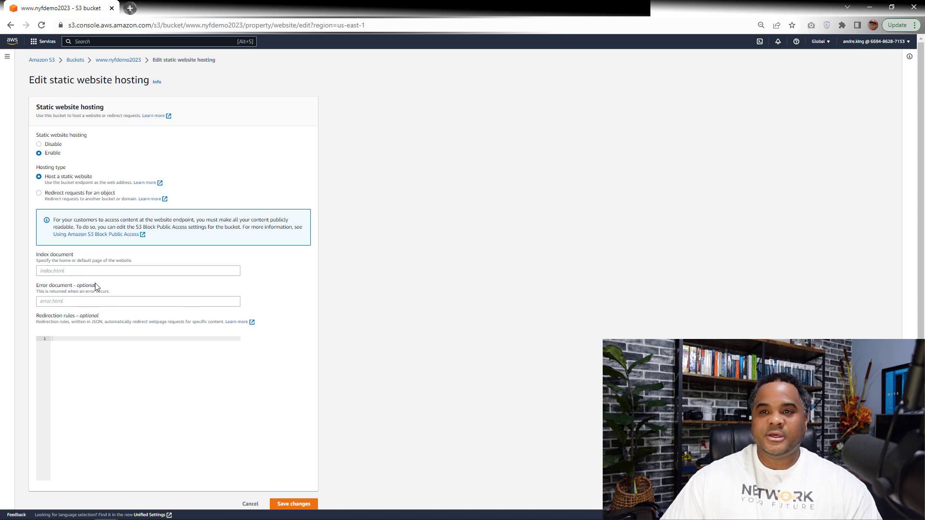
scroll(151, 235, down, 1)
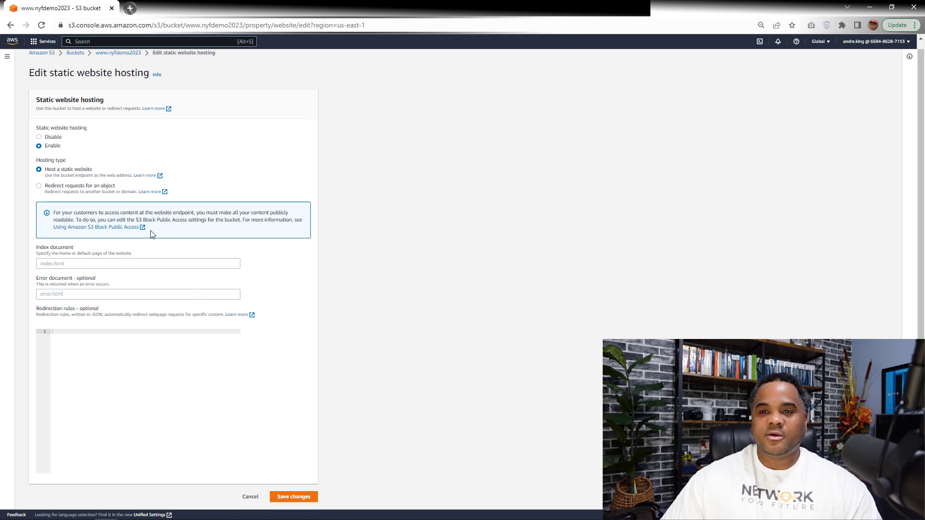
click(68, 264)
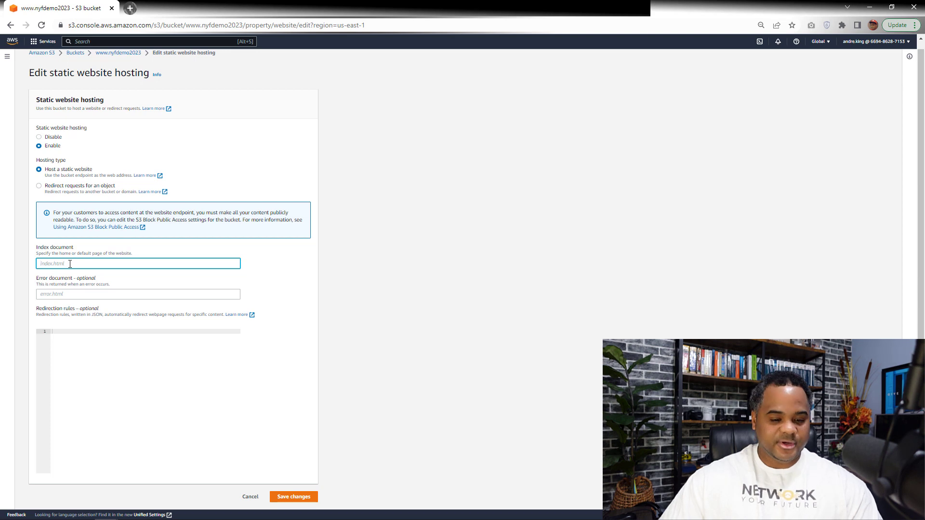
text(index.html)
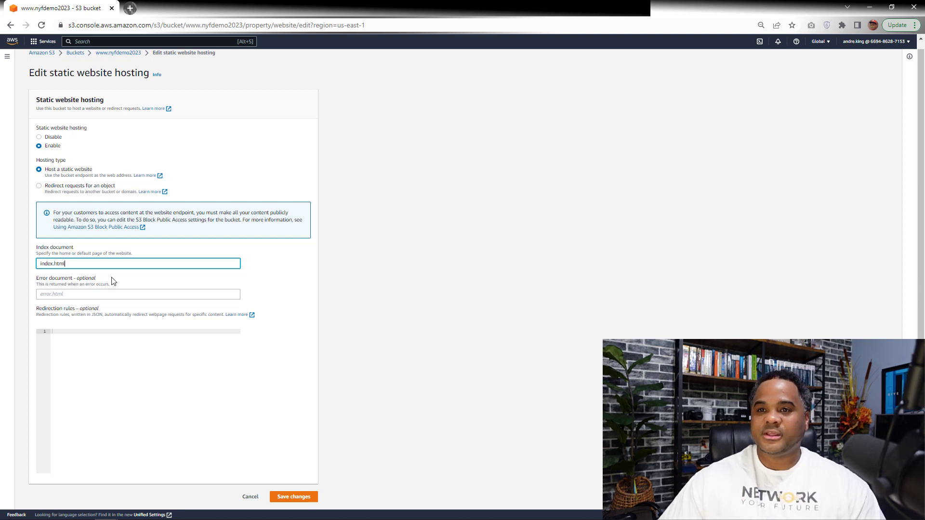
click(308, 498)
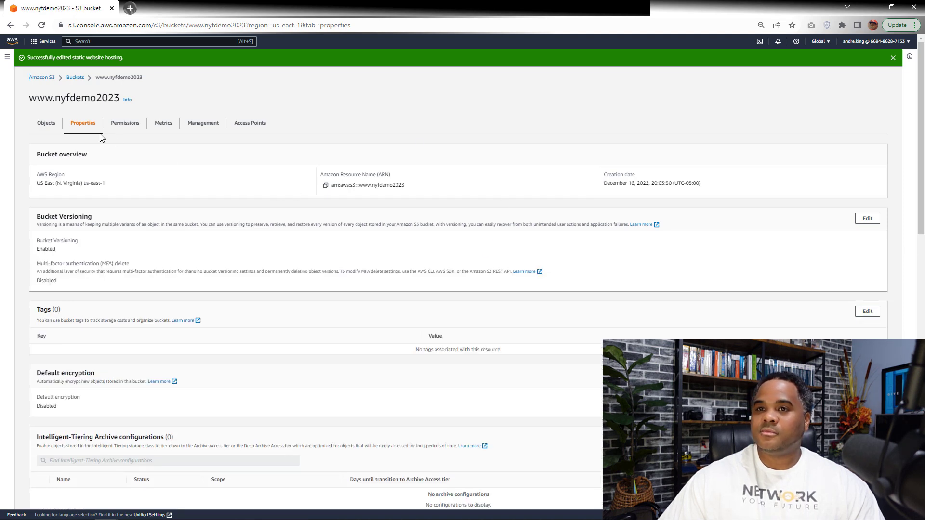
Open the object URL of index.html in a new browser tab and look over the whole web page
click(48, 124)
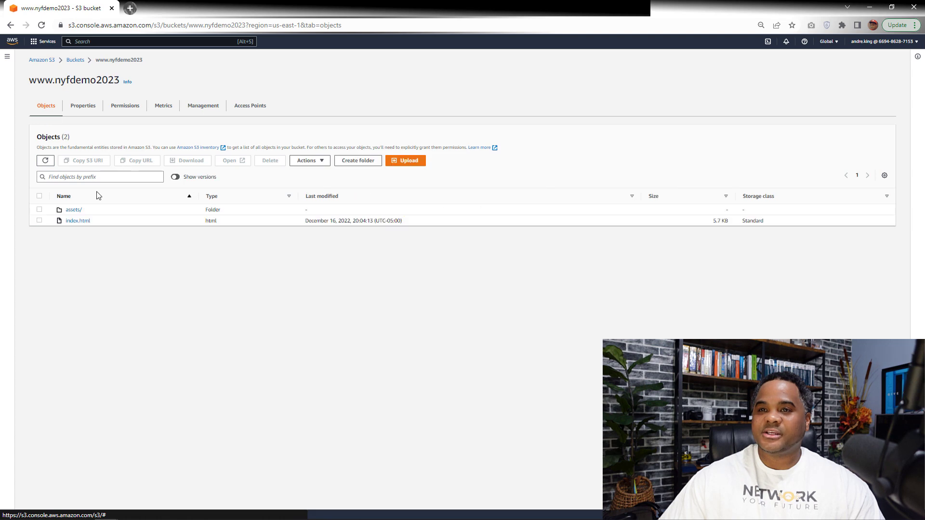
click(79, 221)
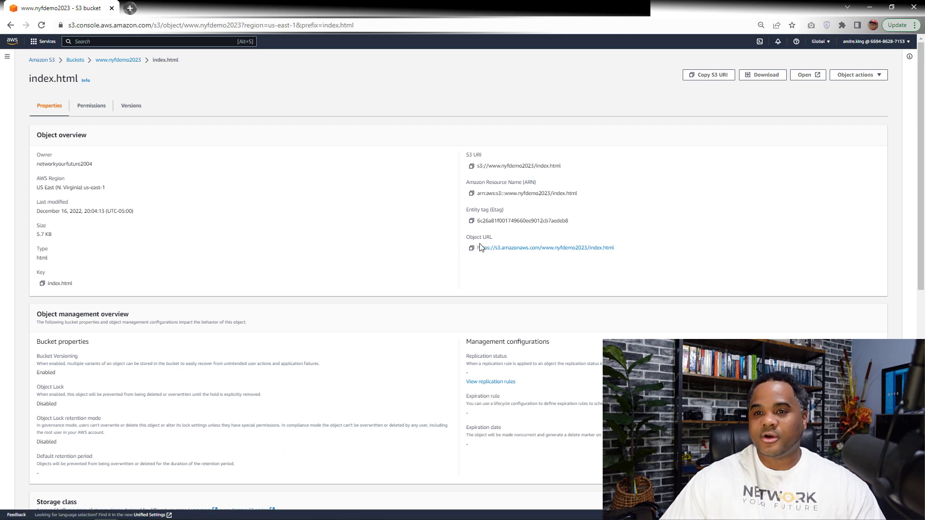
right_click(504, 250)
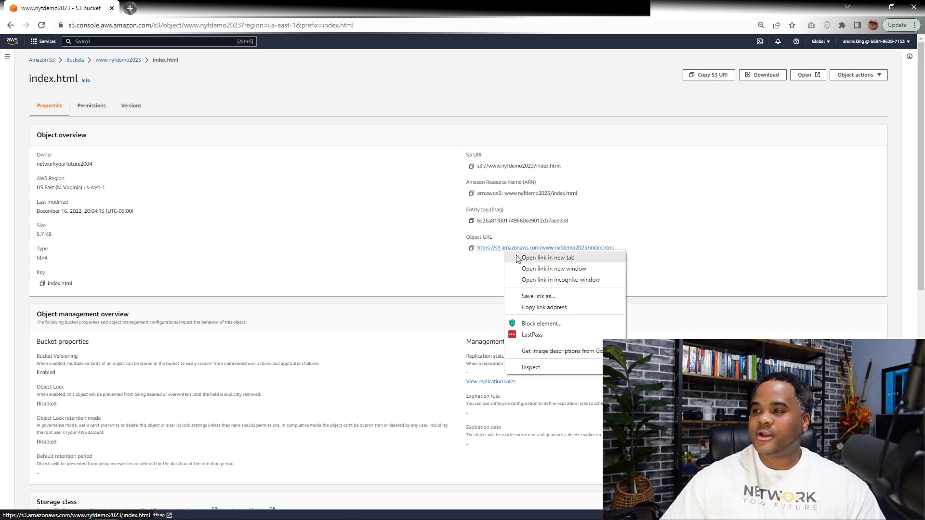
click(532, 258)
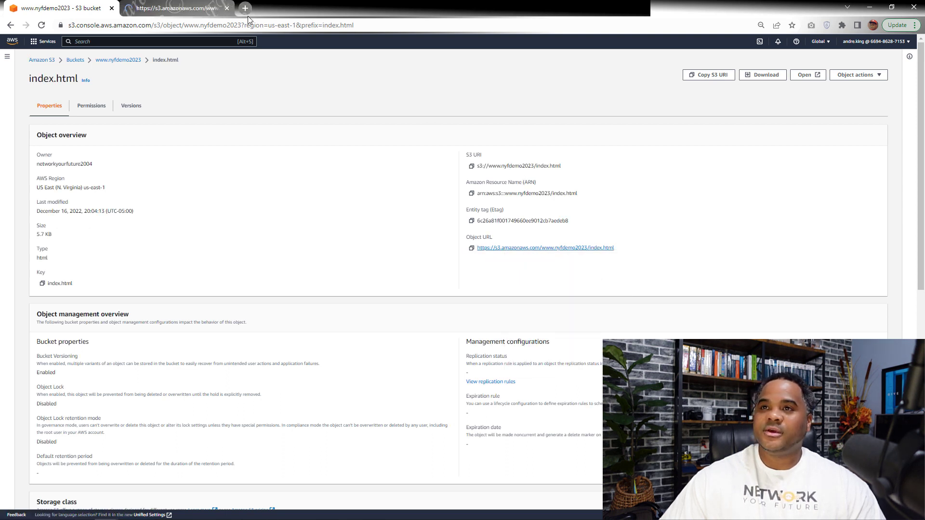
click(178, 8)
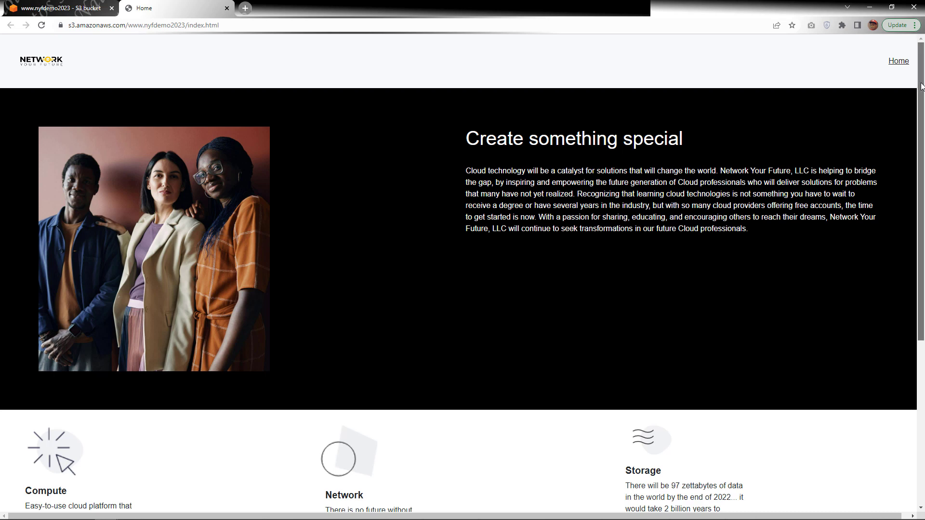
drag(922, 85, 884, 280)
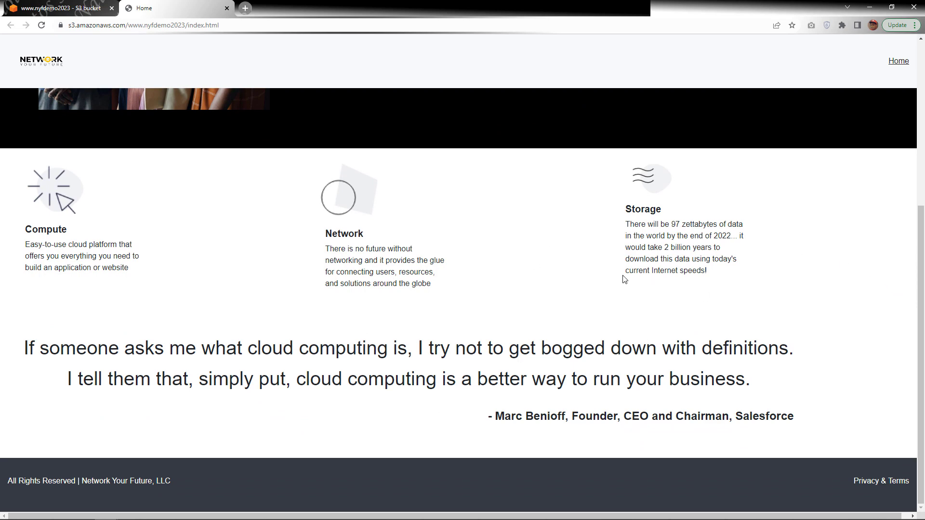
scroll(622, 338, up, 5)
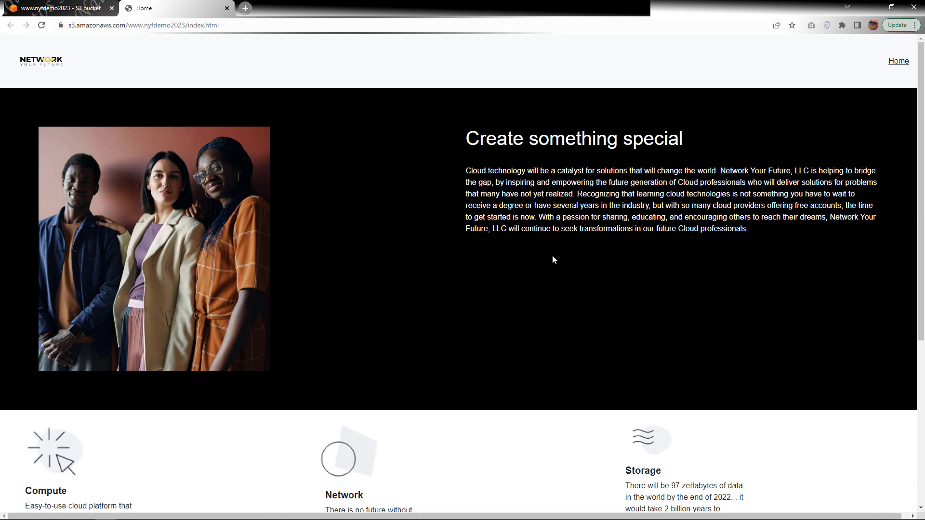
scroll(621, 330, down, 5)
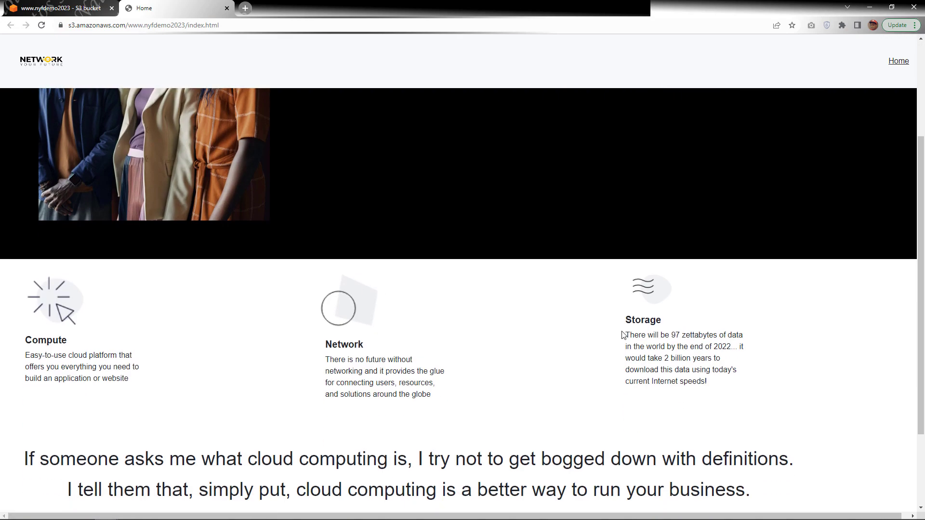
scroll(639, 322, up, 5)
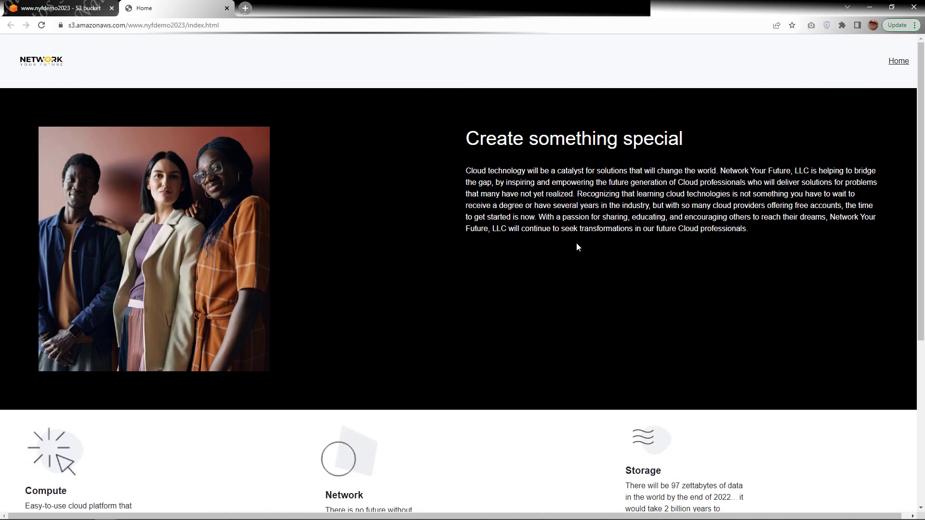
click(100, 3)
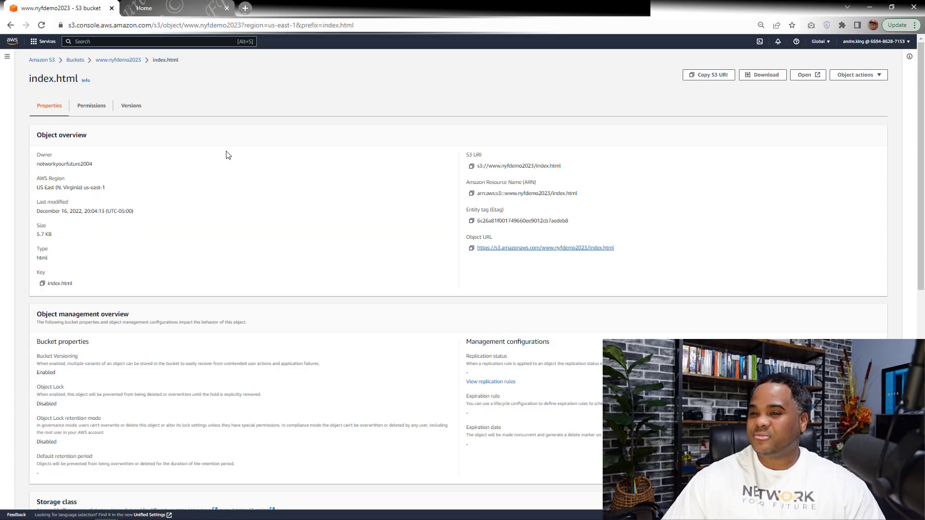
click(97, 105)
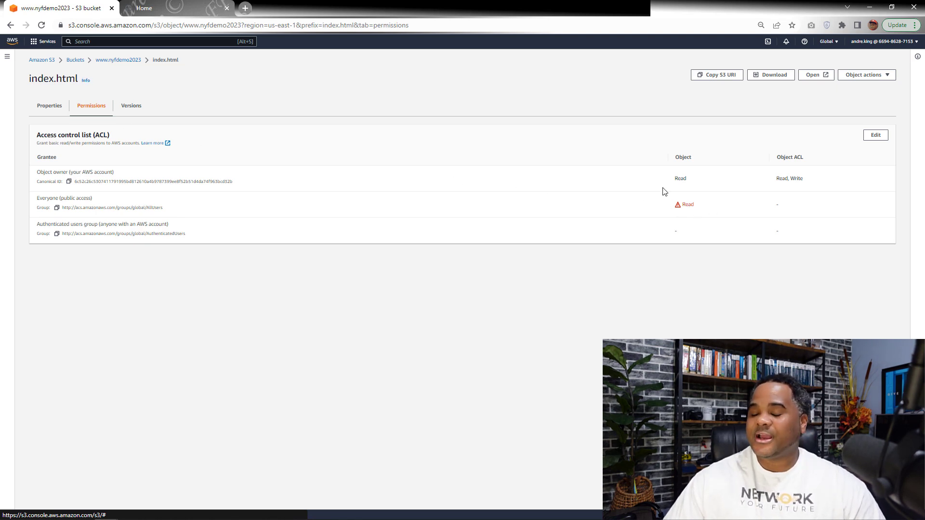
click(75, 60)
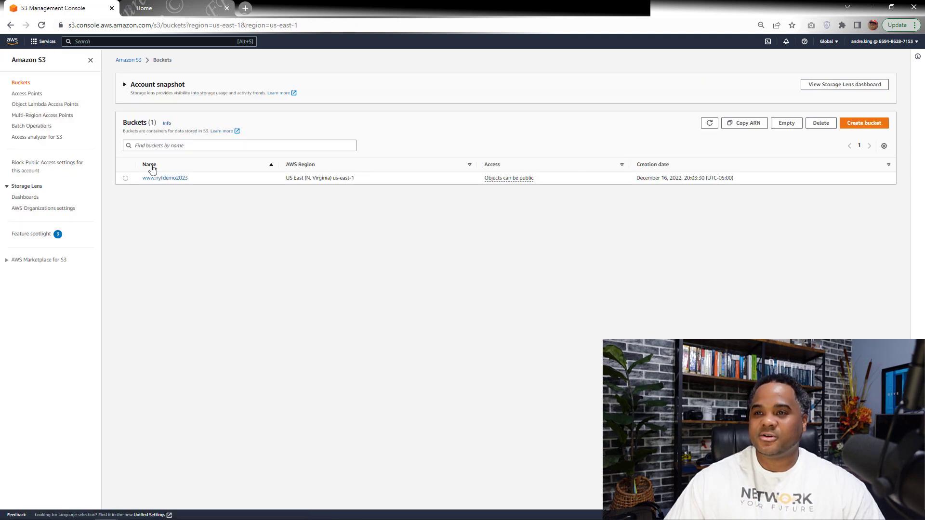
click(159, 180)
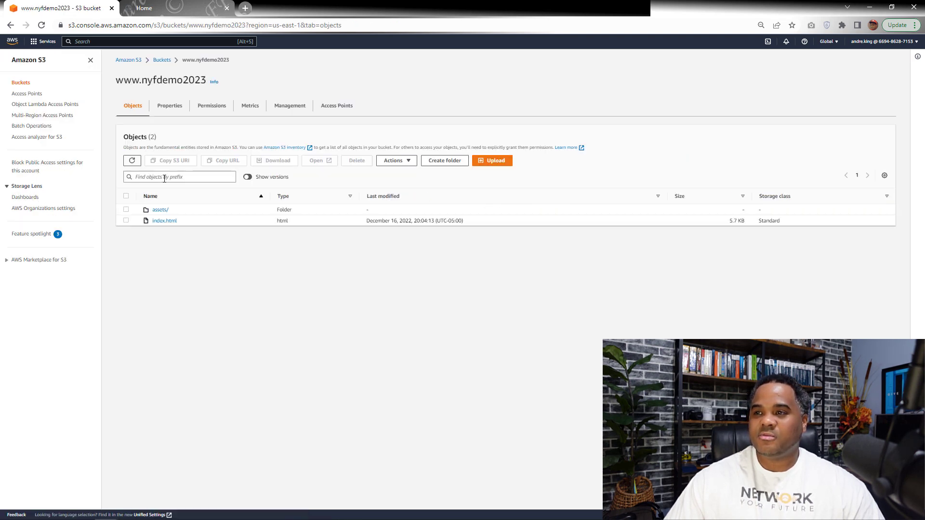
Review the bucket's properties from the overview through to the static website hosting section
click(171, 114)
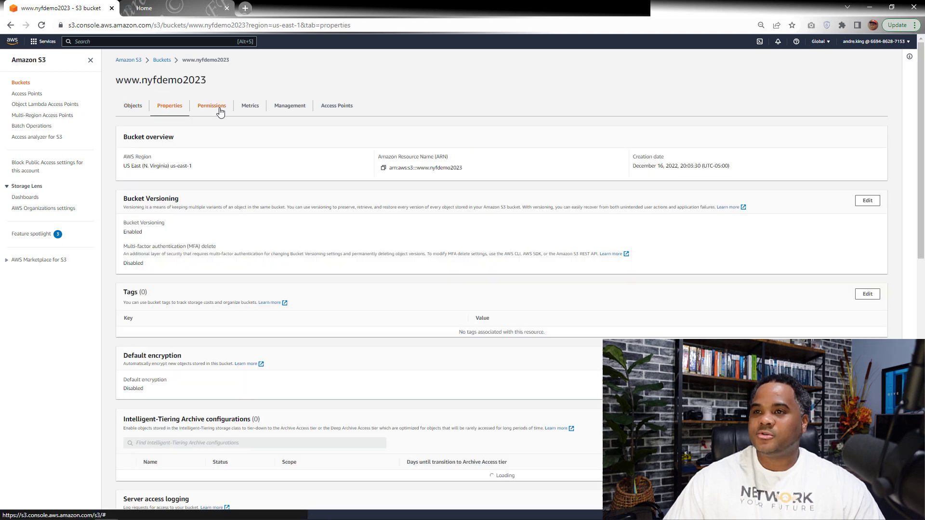
scroll(253, 205, down, 7)
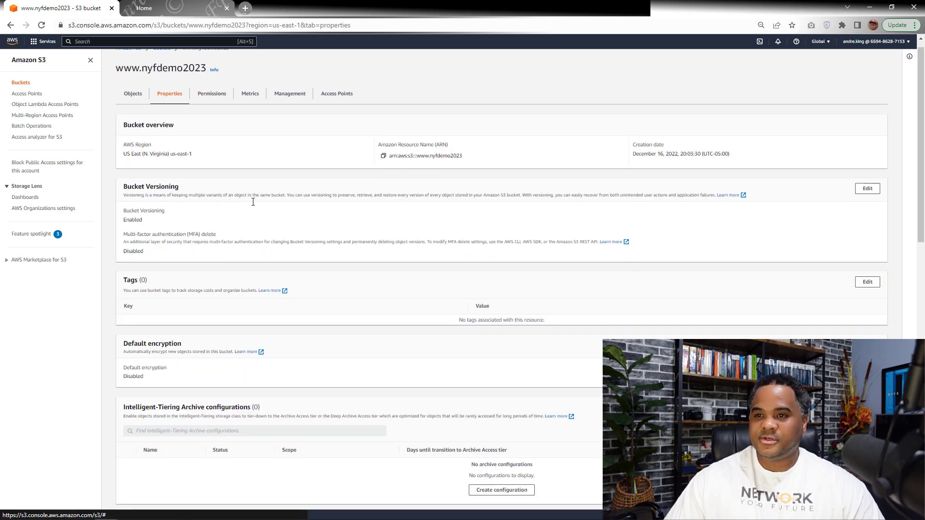
scroll(253, 205, down, 5)
scroll(254, 205, up, 10)
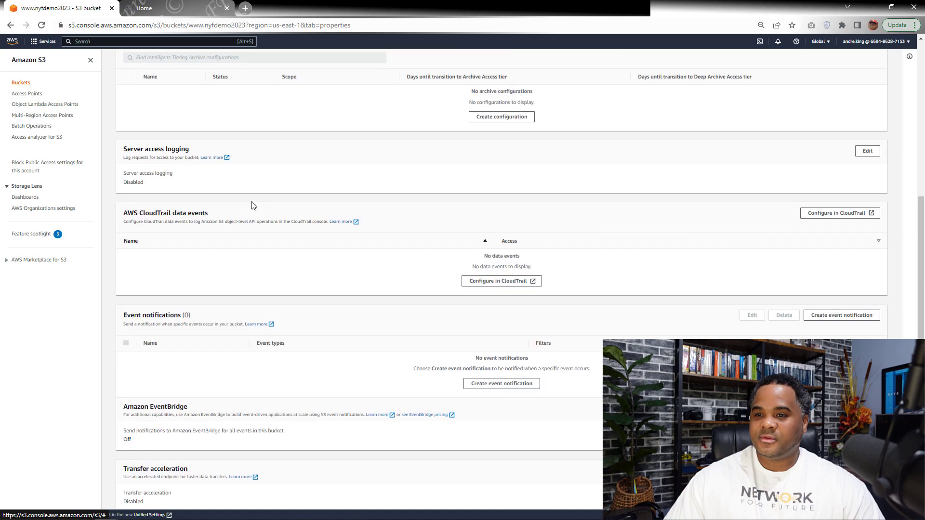
scroll(244, 200, up, 2)
scroll(244, 200, down, 12)
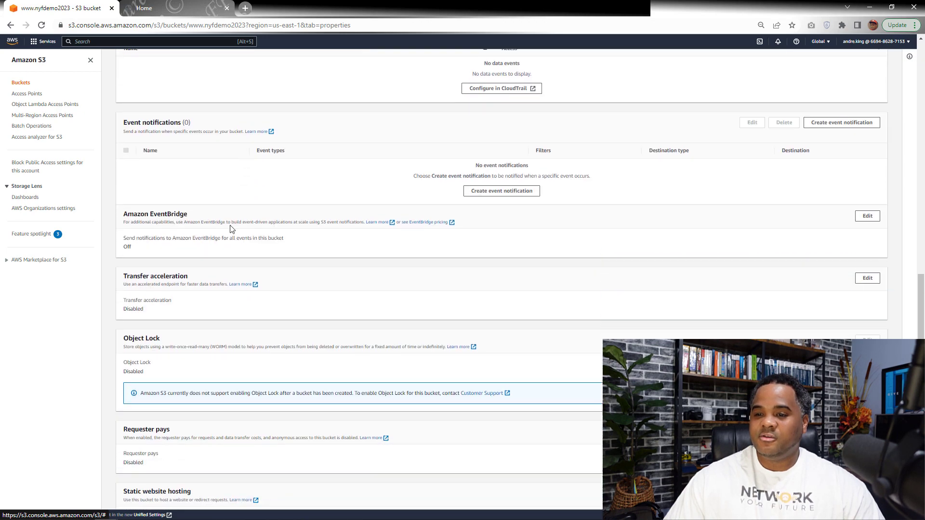
scroll(197, 291, down, 2)
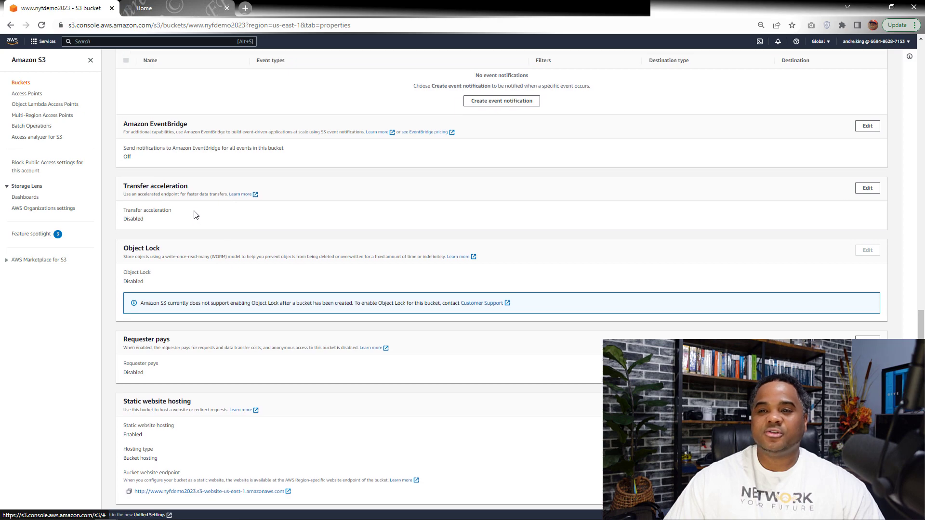
scroll(193, 214, up, 15)
scroll(198, 193, up, 1)
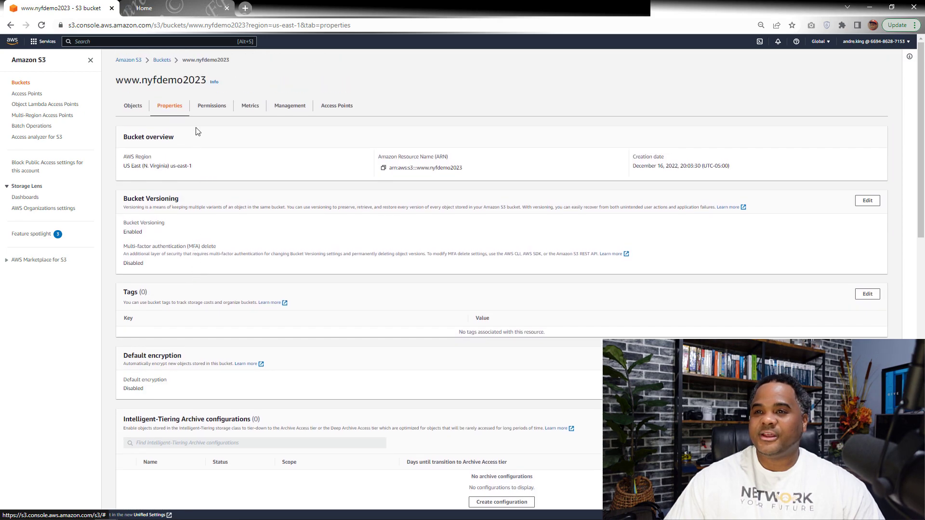
Open the bucket policy for editing from the bucket's permissions and launch the AWS Policy Generator
click(212, 107)
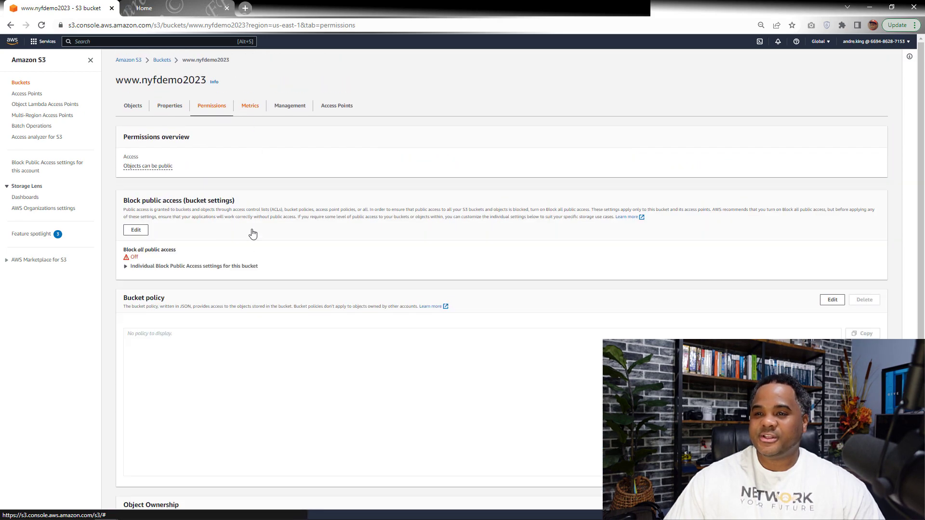
scroll(192, 315, down, 1)
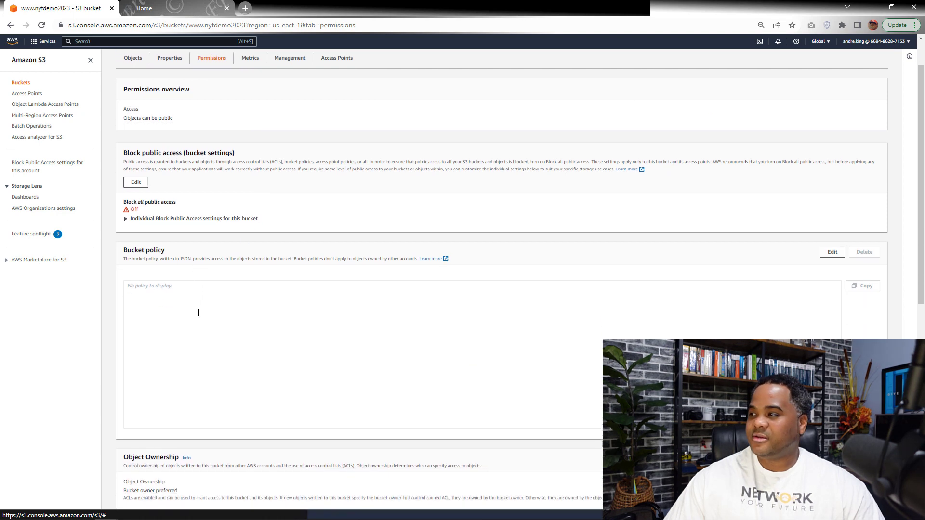
click(825, 255)
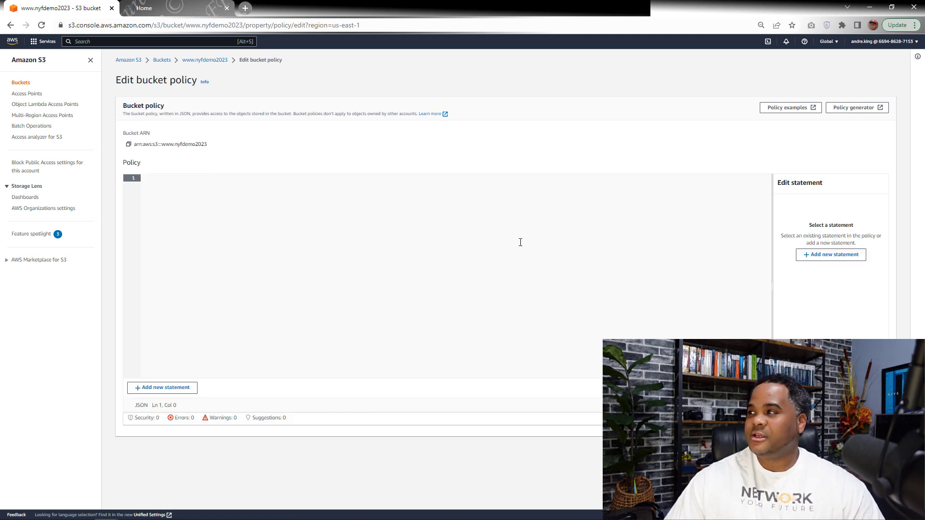
click(849, 108)
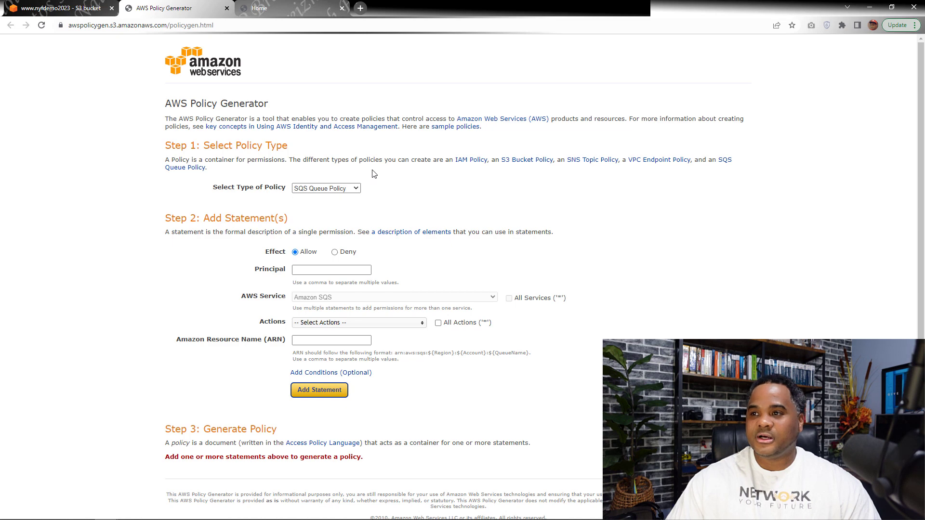
Set the policy type to S3 Bucket Policy and enter * as the principal of the Allow statement
click(350, 189)
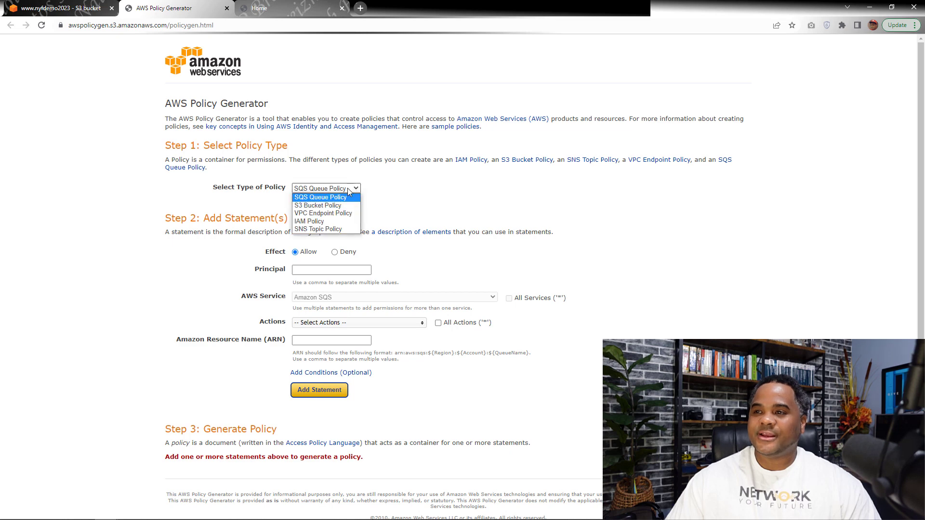
click(330, 206)
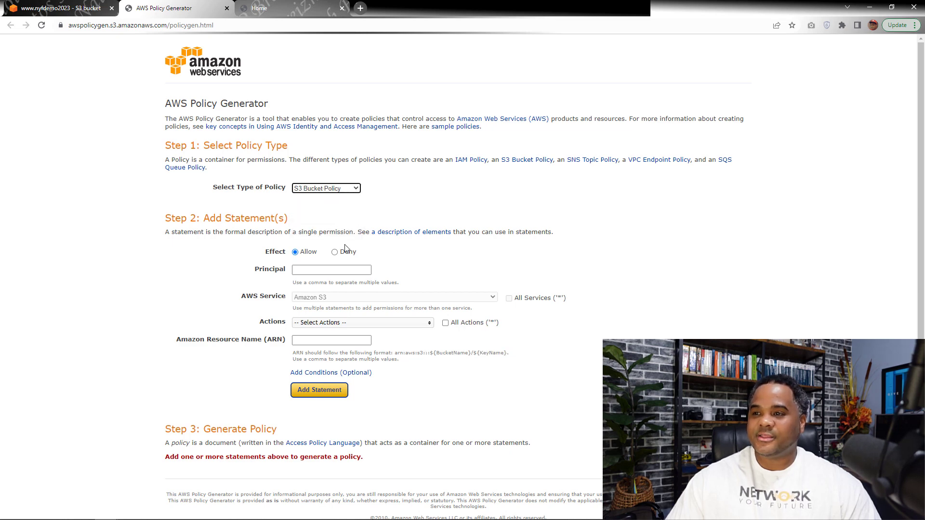
click(312, 269)
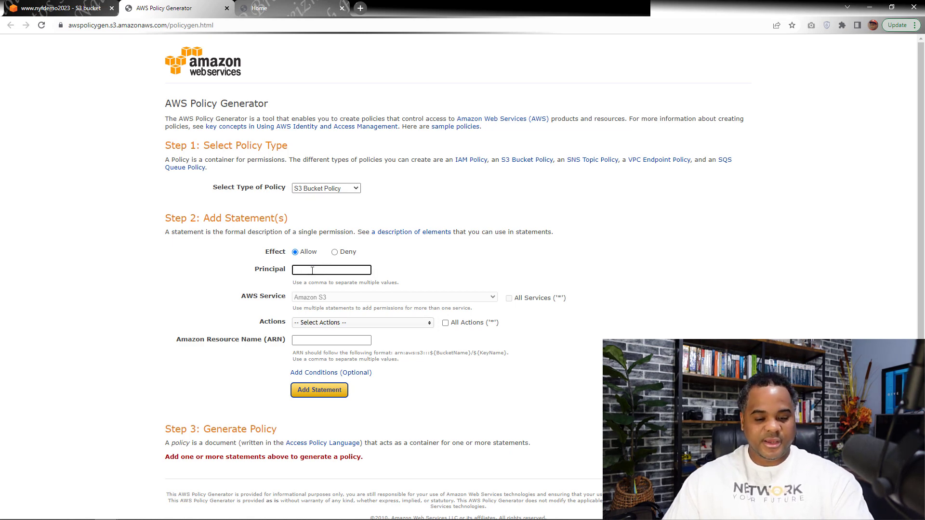
text(*)
key(Return)
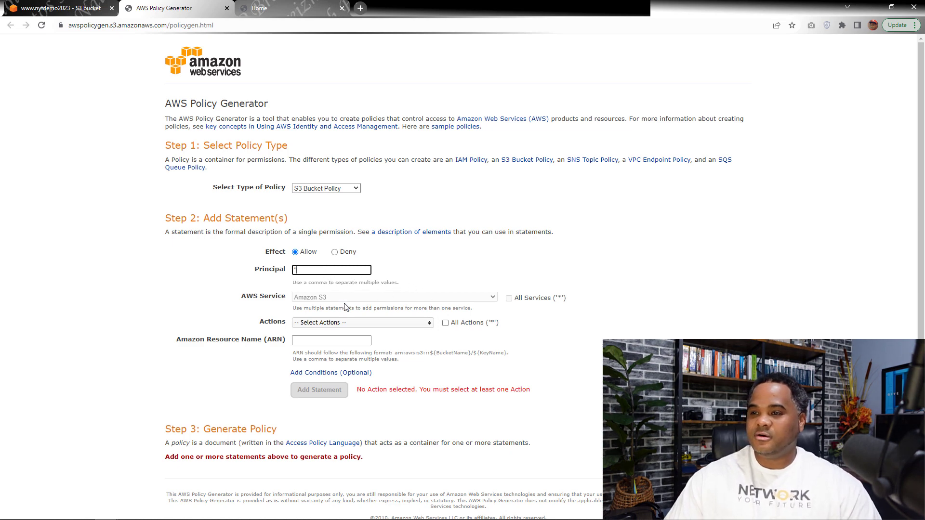
Select GetObject as the only action of the policy statement
click(357, 322)
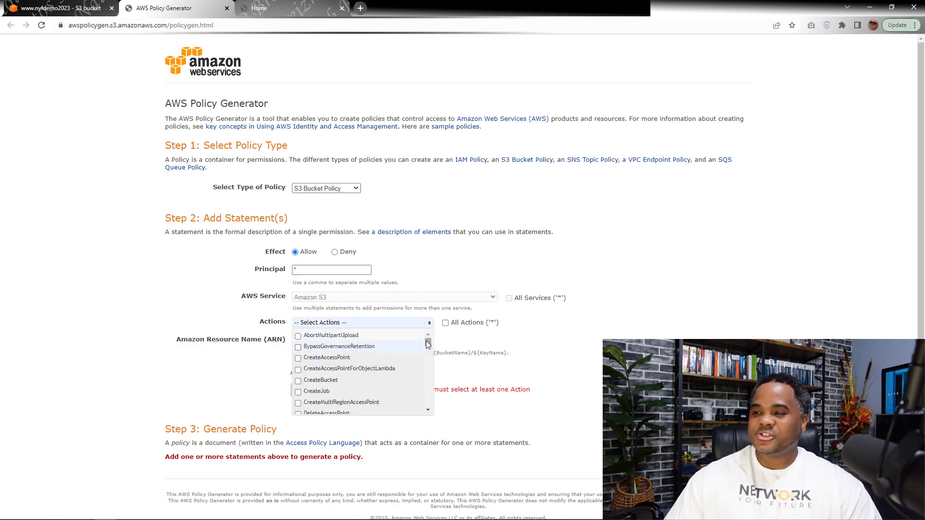
drag(427, 340, 424, 368)
click(298, 361)
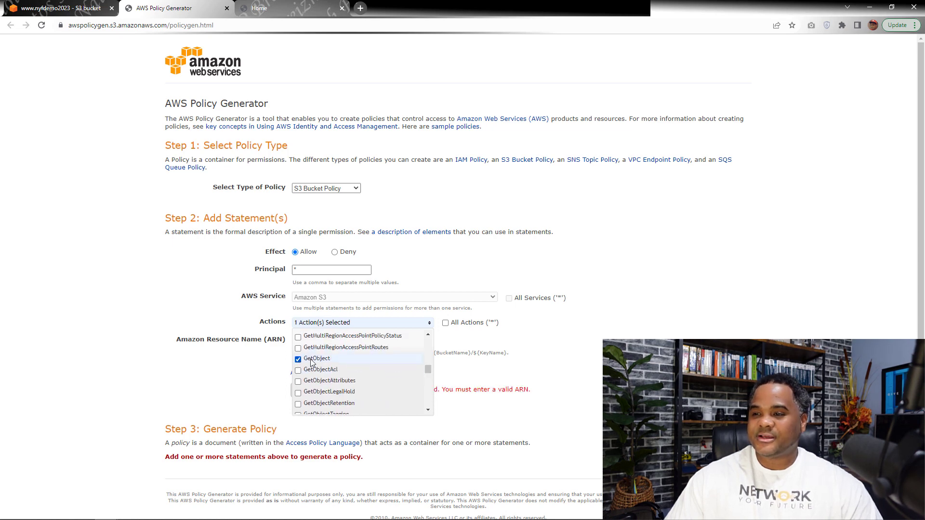
click(560, 325)
click(327, 340)
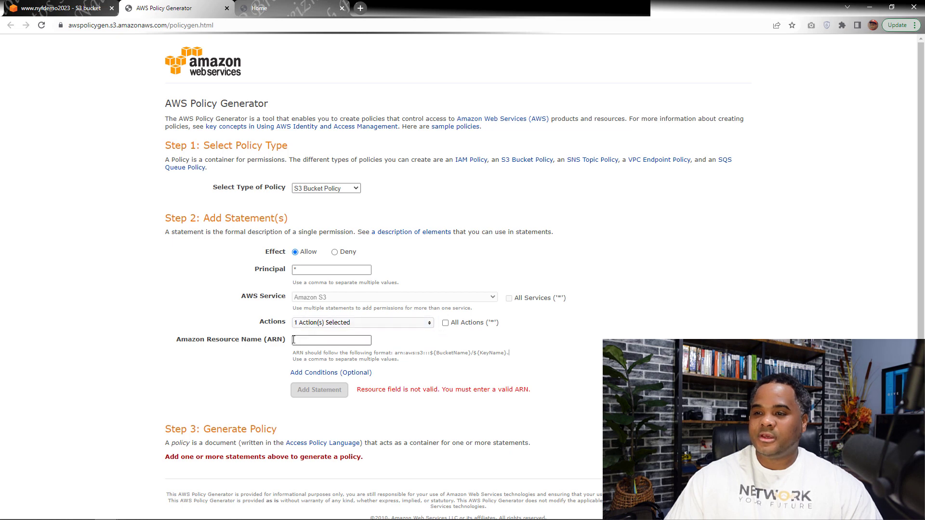
click(62, 8)
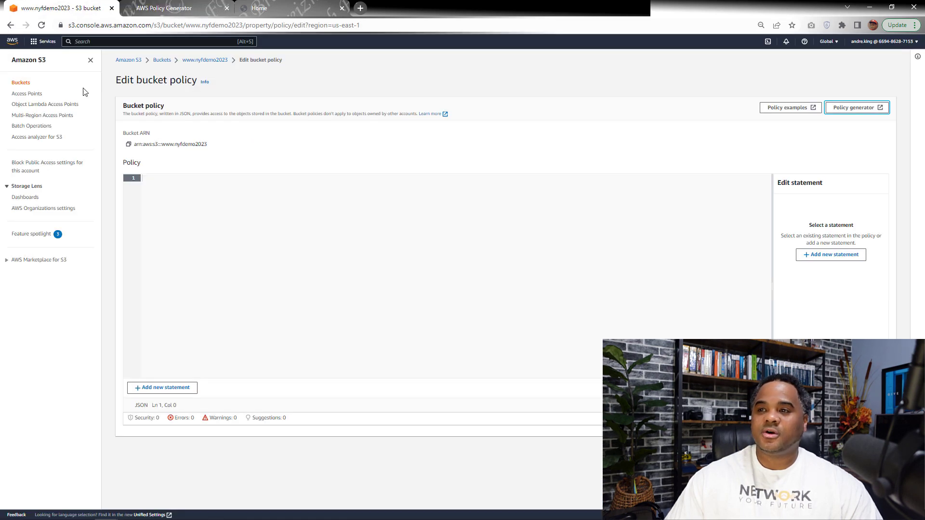
click(128, 144)
click(149, 8)
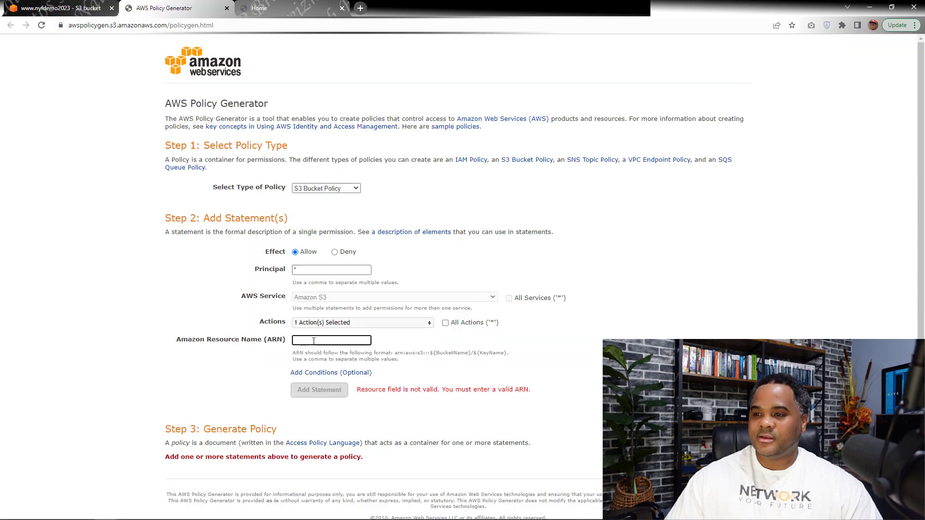
key(ctrl+v)
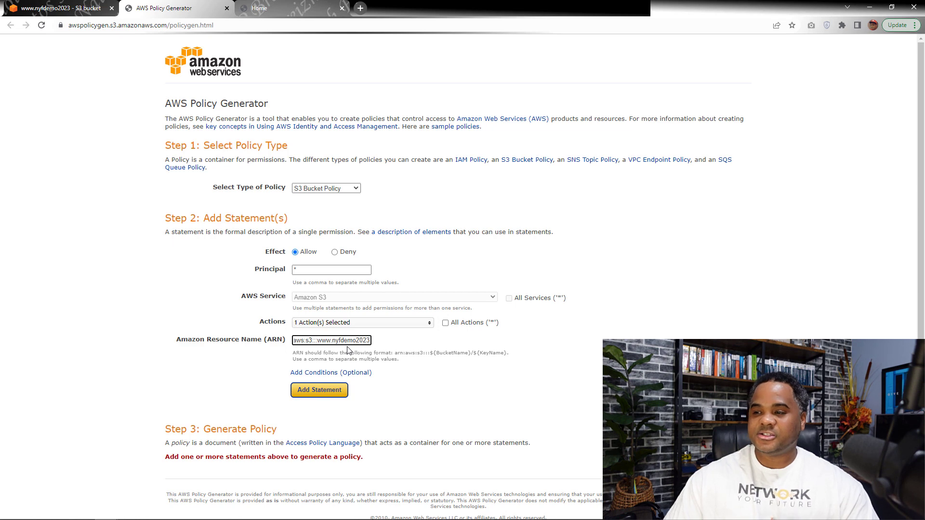
text(/)
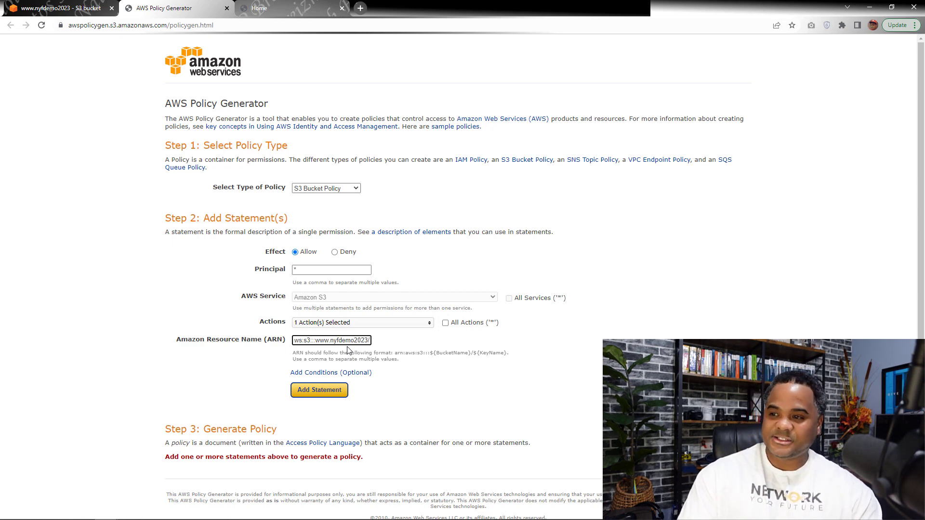
text(*)
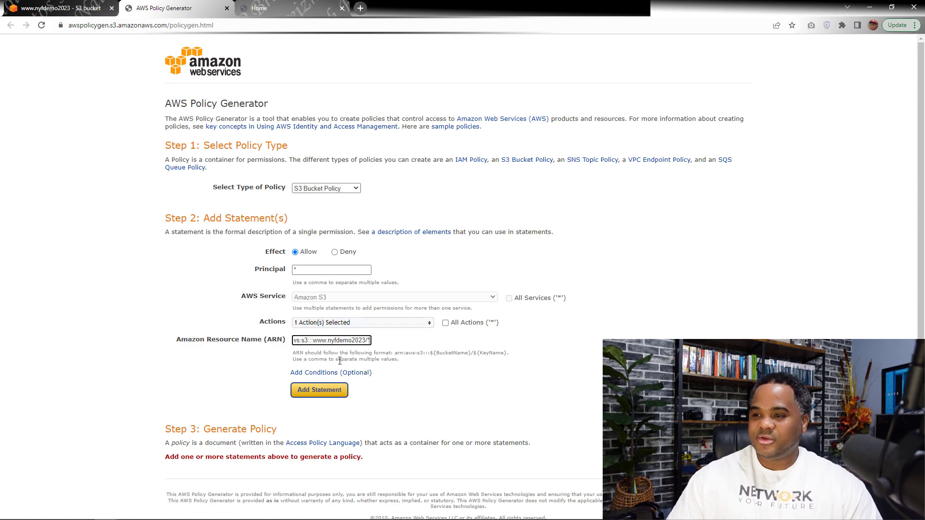
Add the completed statement and generate the policy JSON document
click(324, 393)
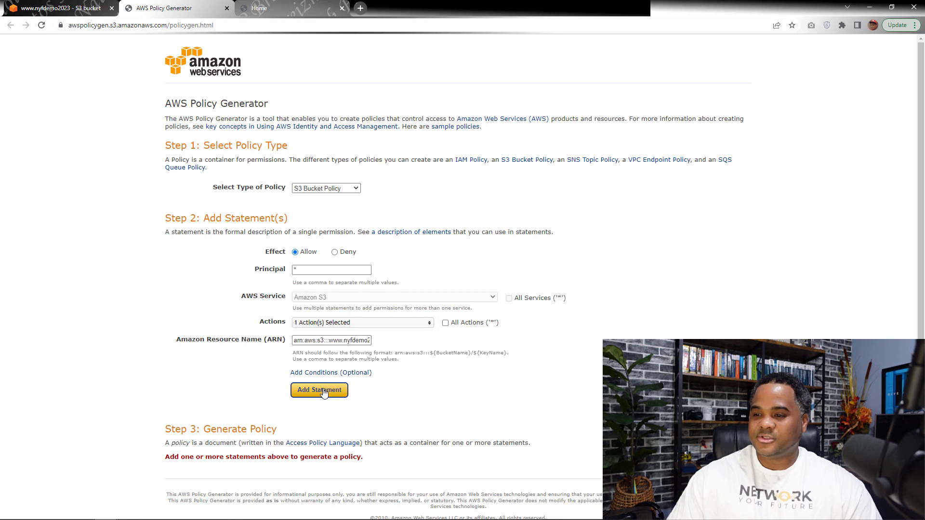
scroll(322, 386, down, 2)
click(336, 415)
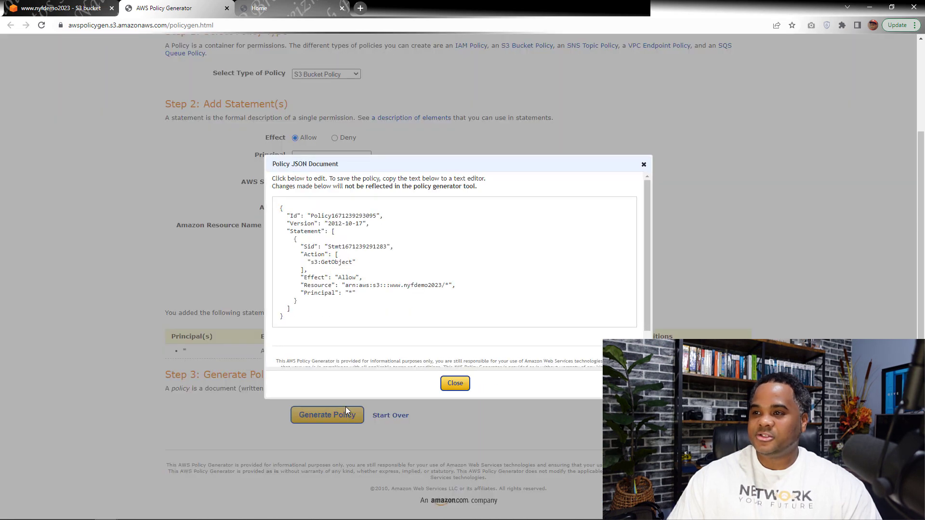
drag(327, 320, 276, 208)
click(108, 4)
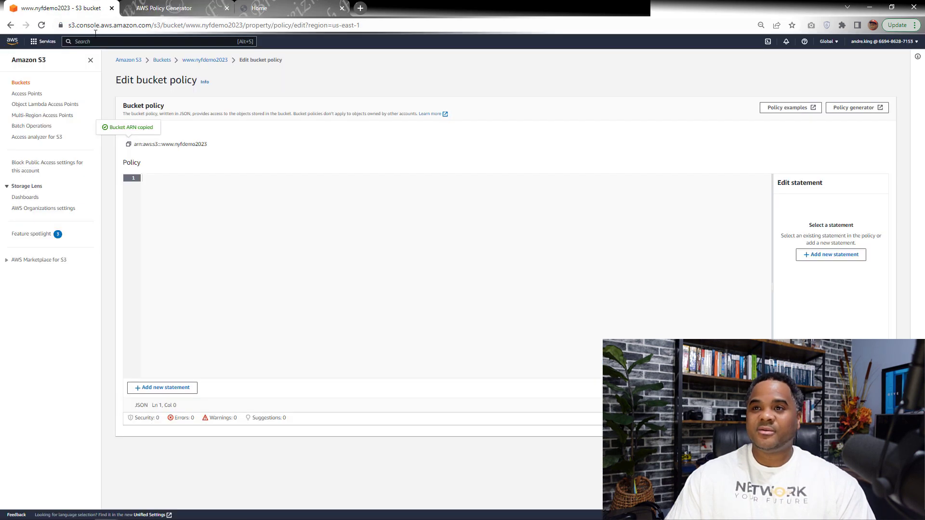
key(ctrl+v)
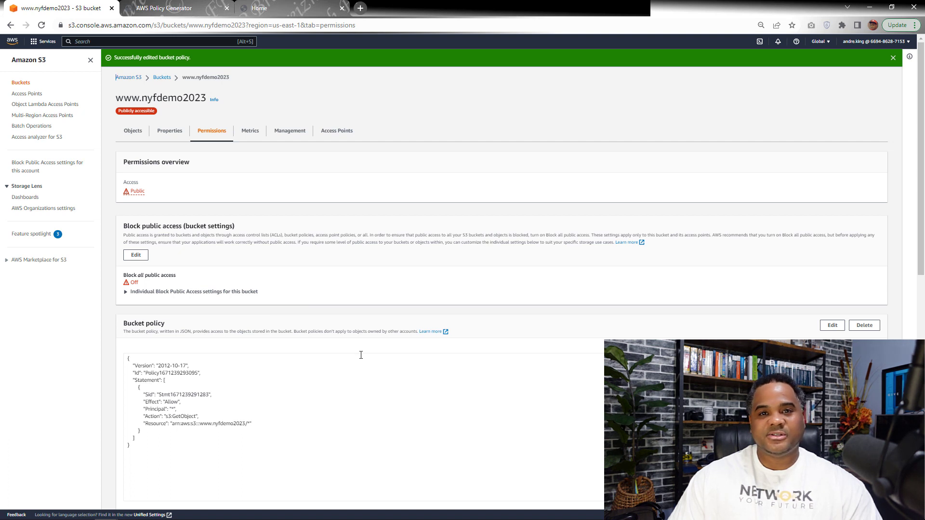
Reload the website's index.html page to check it, and move its browser tab next to the S3 console
mouse_move(168, 7)
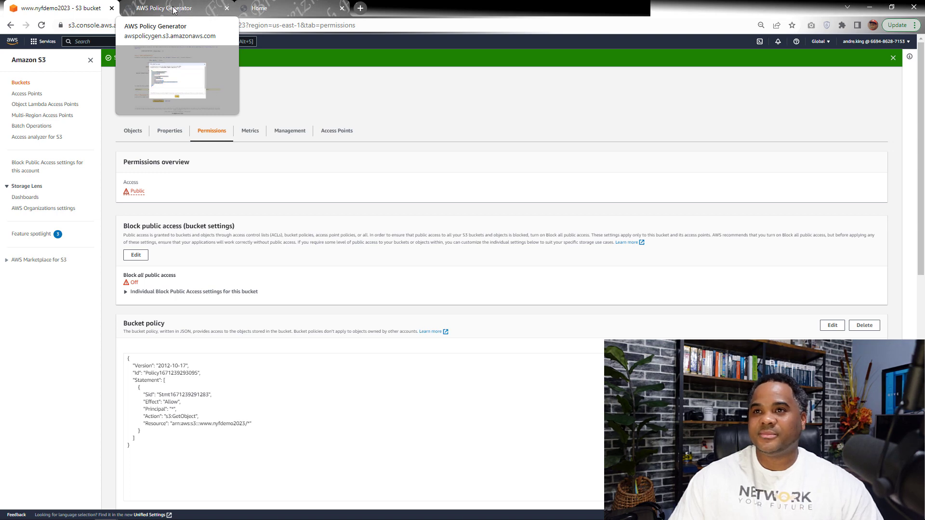
click(270, 8)
click(41, 25)
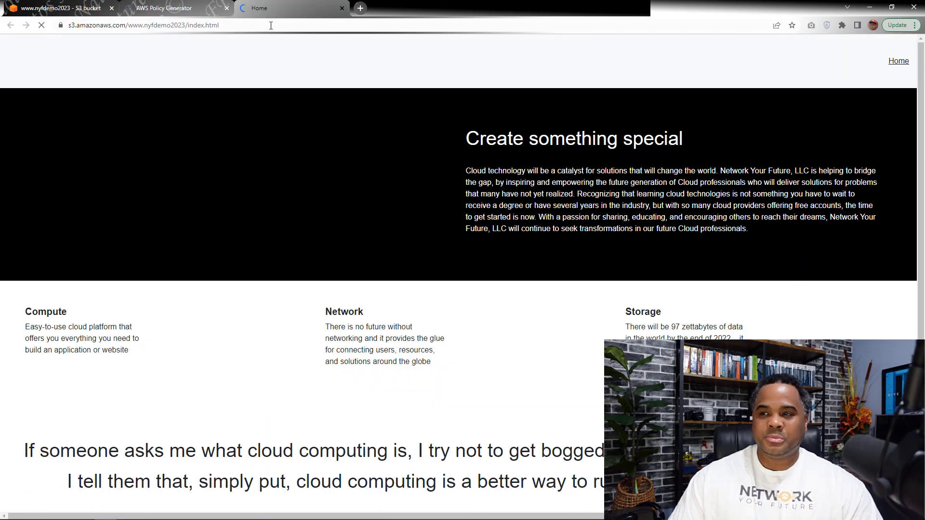
drag(274, 8, 122, 6)
Return to the AWS console, search for the CloudFront service, open it and start creating a distribution
click(97, 8)
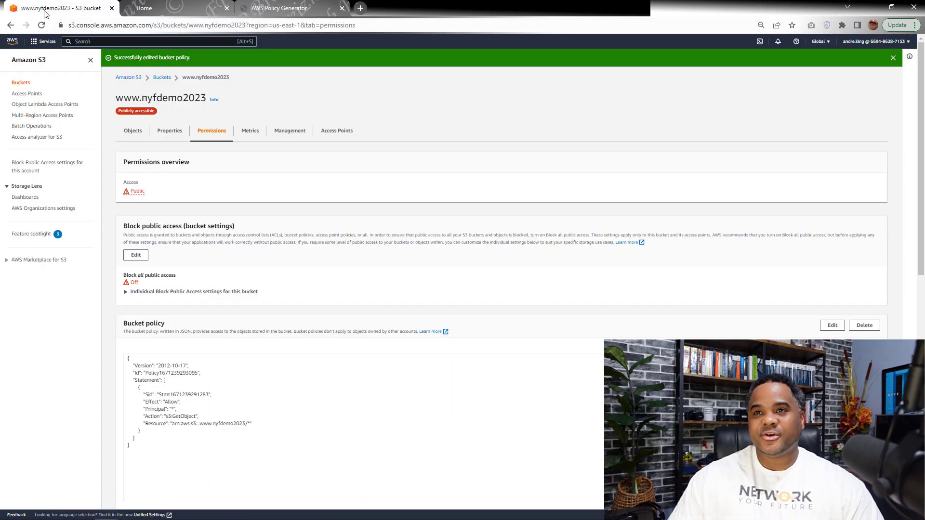
click(103, 43)
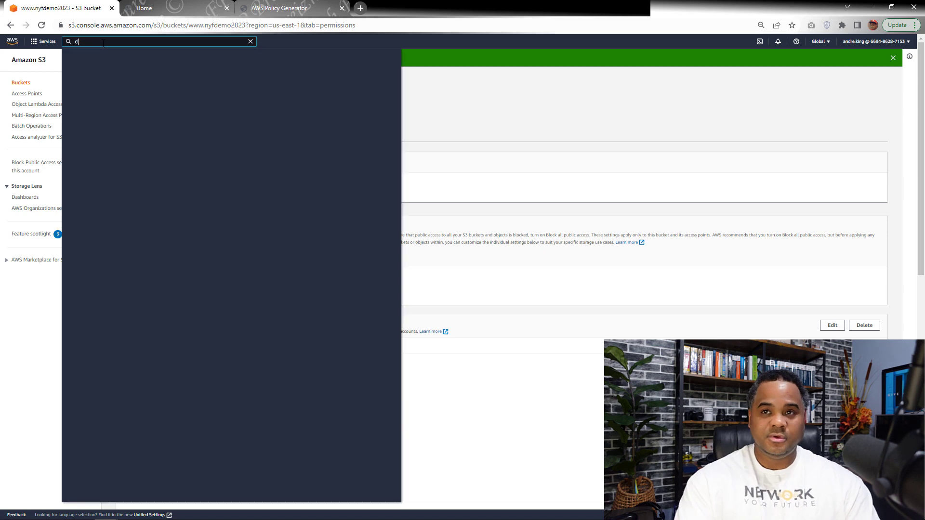
text(cloud)
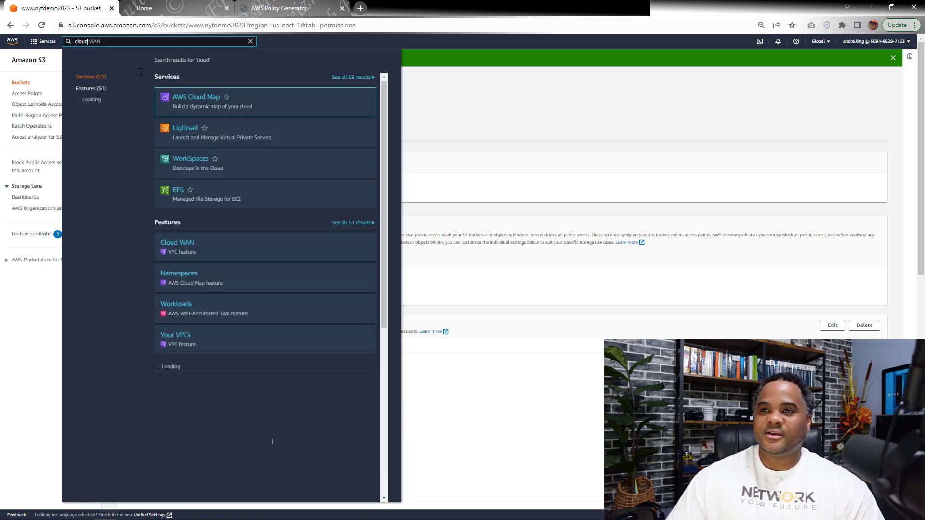
text(f)
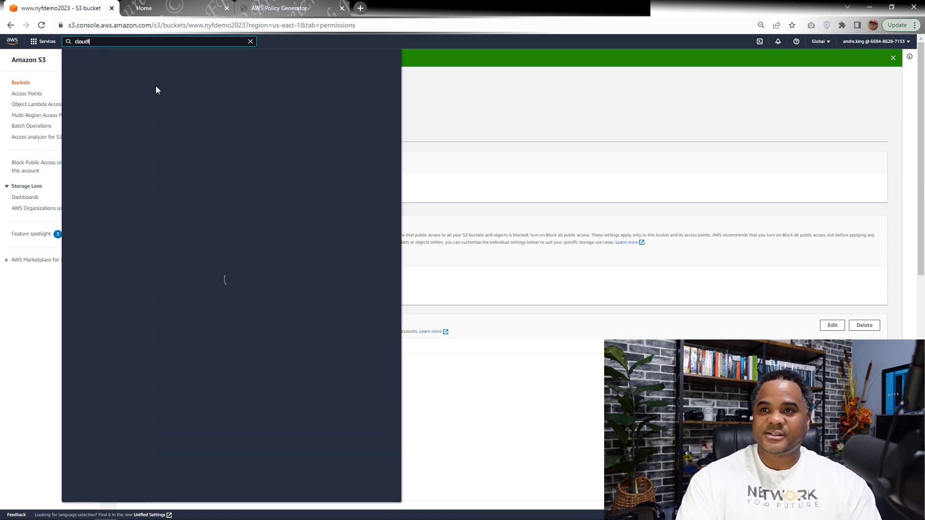
text(ro)
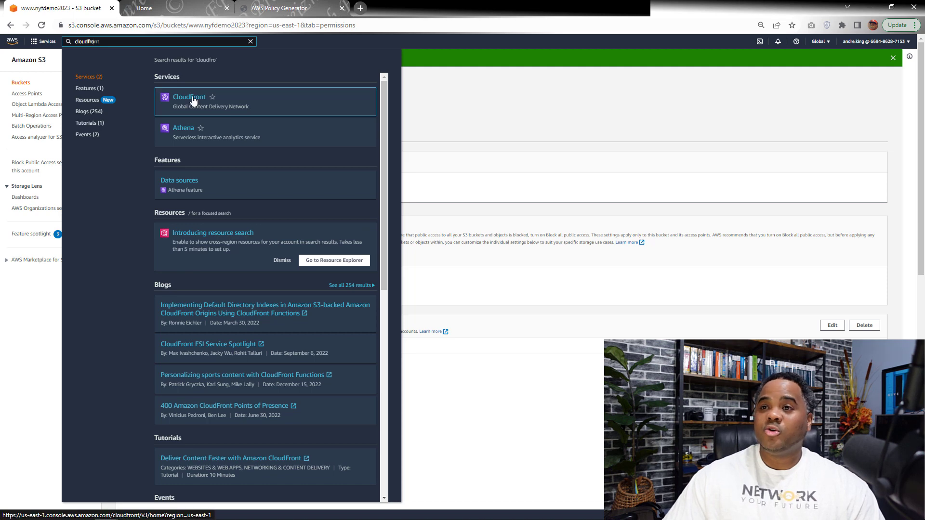
click(193, 99)
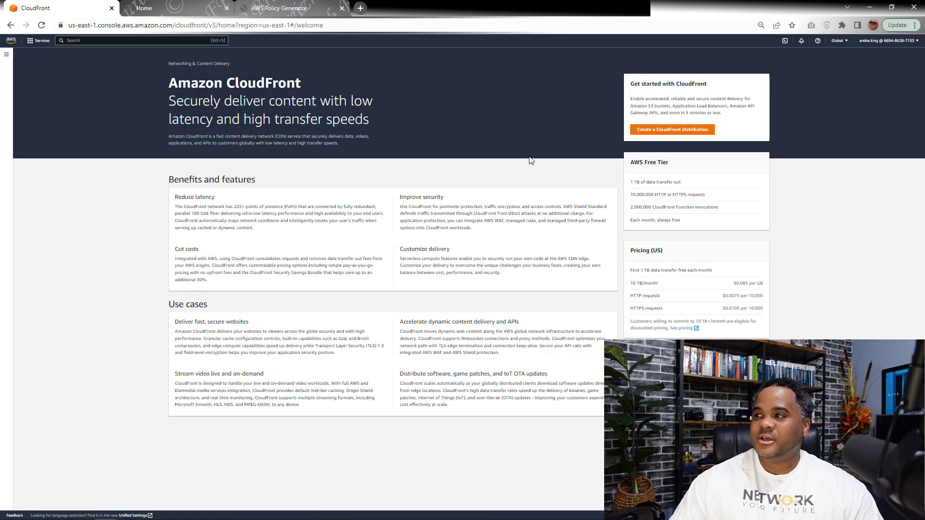
click(653, 132)
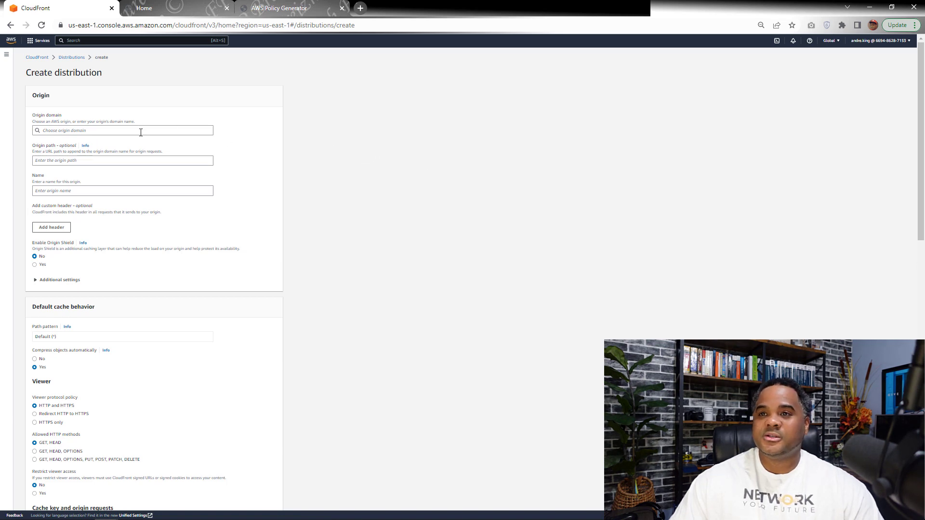
click(77, 131)
key(ctrl+plus)
key(ctrl+plus)
key(ctrl+plus)
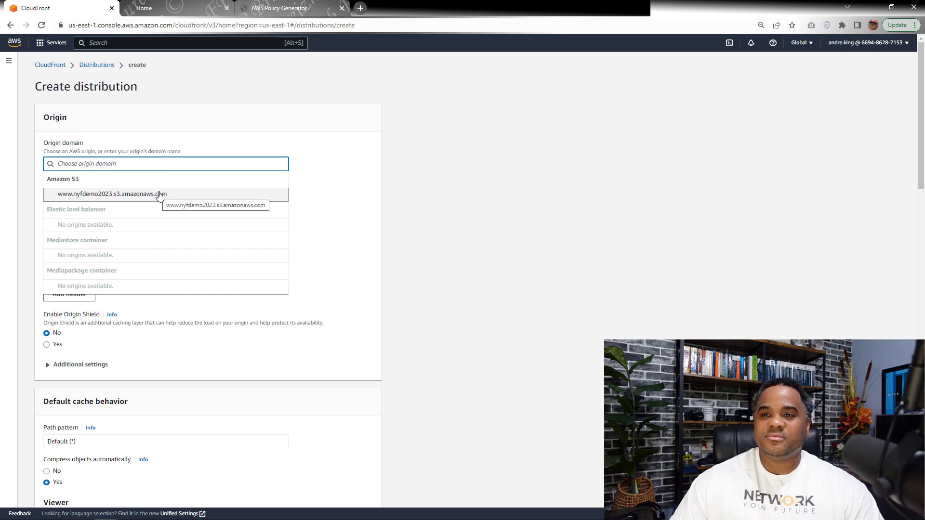
click(154, 195)
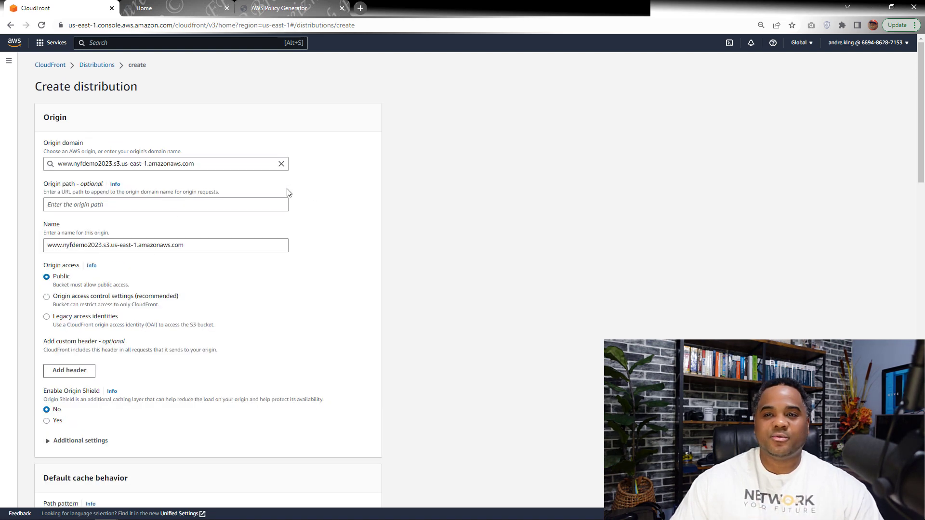
Review the distribution's origin access, cache behavior, viewer, function association and general settings, glancing at the live website in between
scroll(281, 231, down, 4)
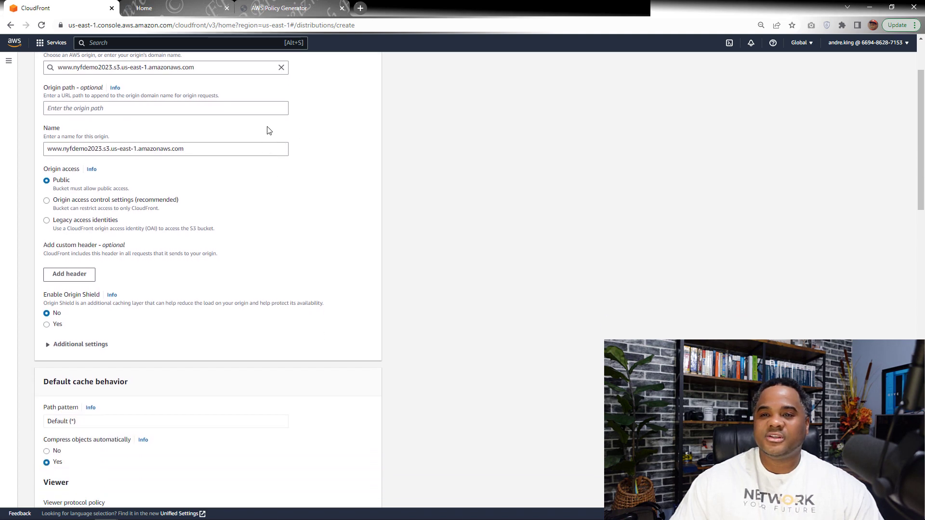
scroll(268, 139, down, 2)
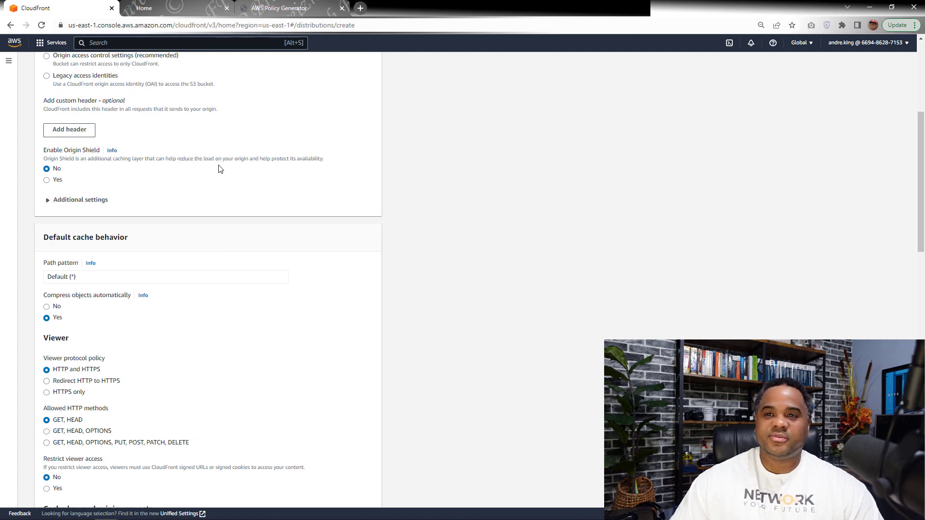
scroll(275, 166, down, 1)
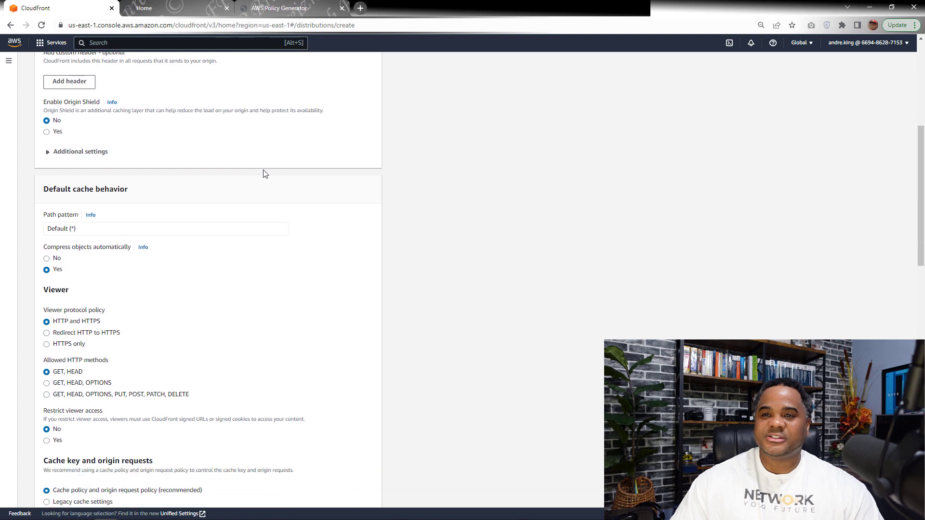
scroll(285, 195, down, 1)
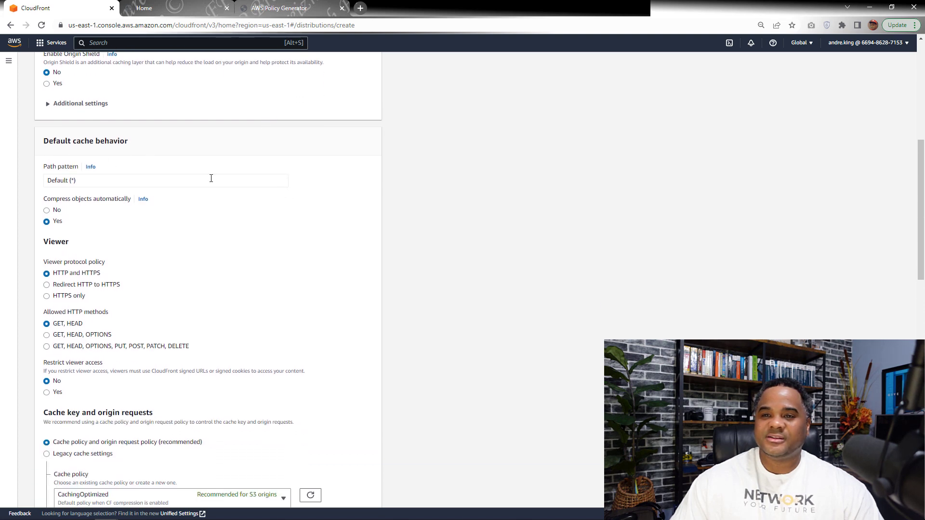
scroll(236, 188, down, 2)
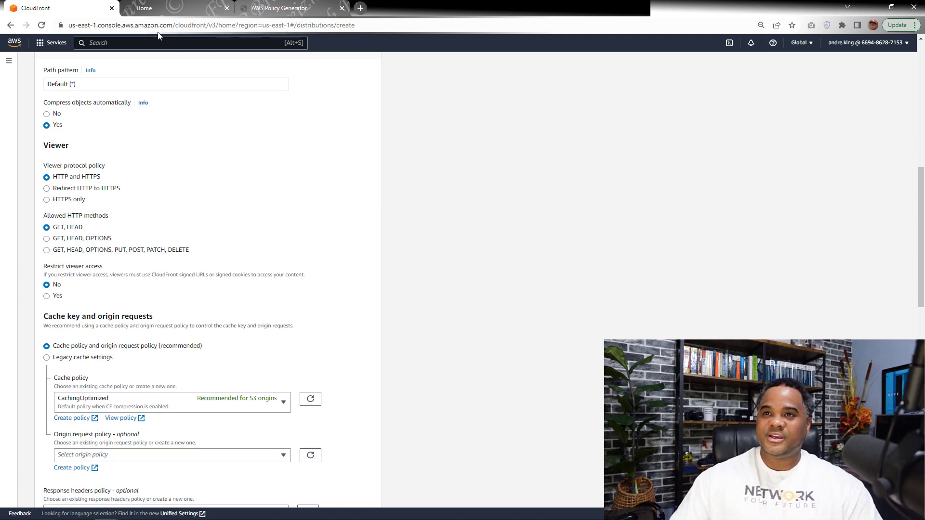
click(181, 7)
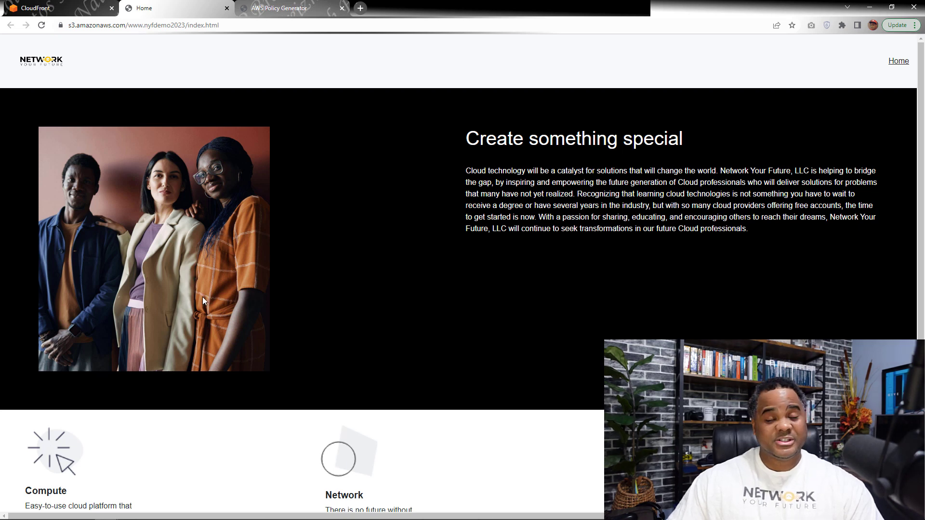
click(77, 9)
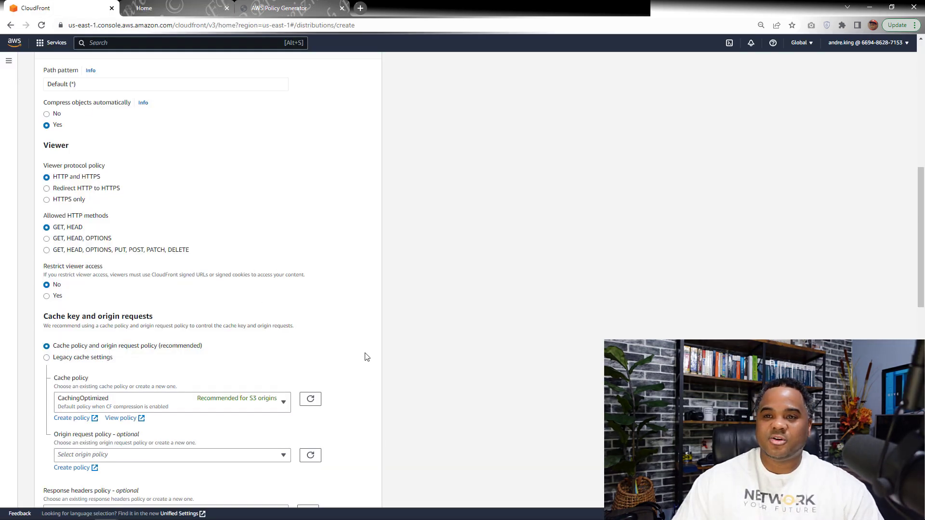
scroll(337, 369, down, 3)
scroll(357, 384, down, 5)
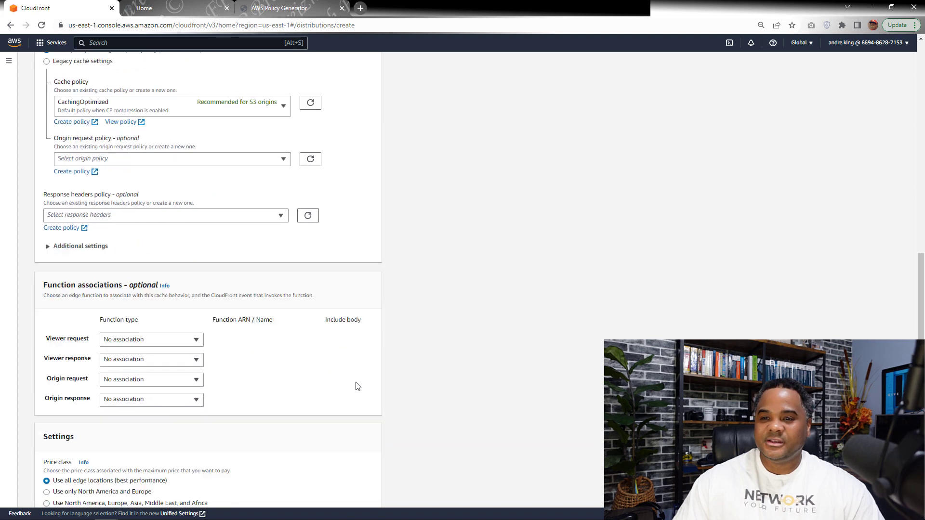
scroll(424, 381, down, 3)
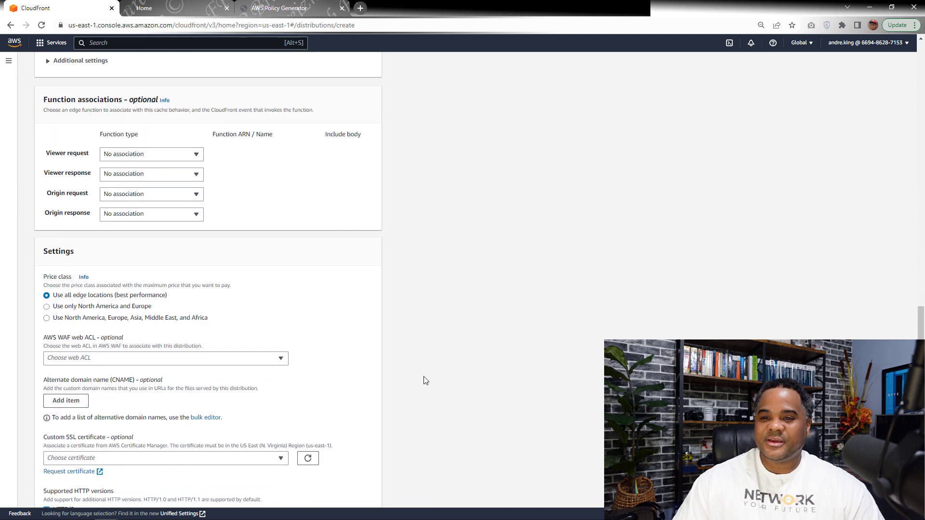
scroll(324, 258, down, 4)
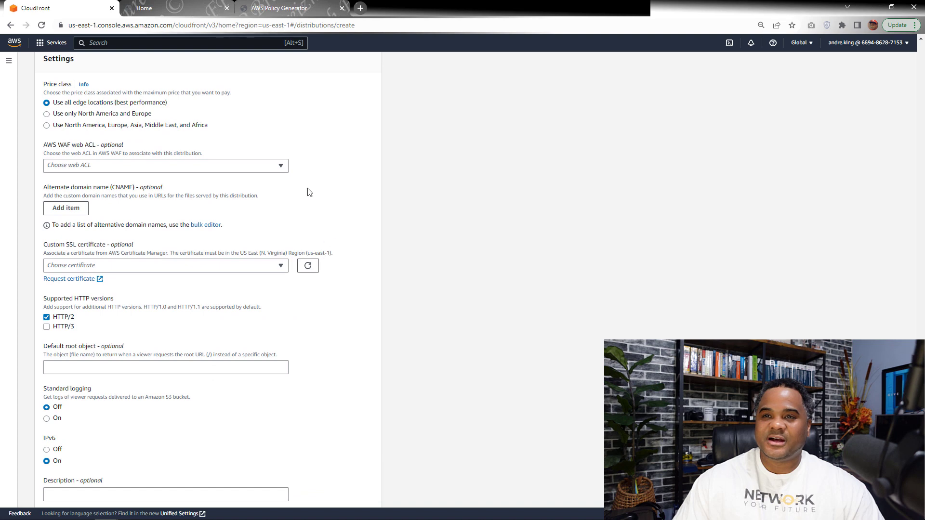